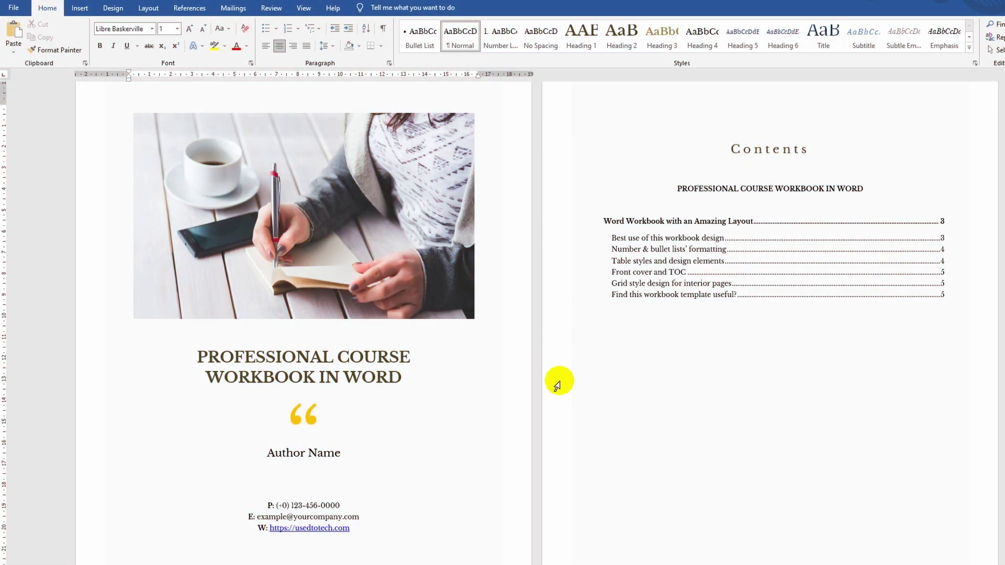
# Step: Remove the old table of contents from page 2 and delete the leftover blank line
pyautogui.click(608, 134)
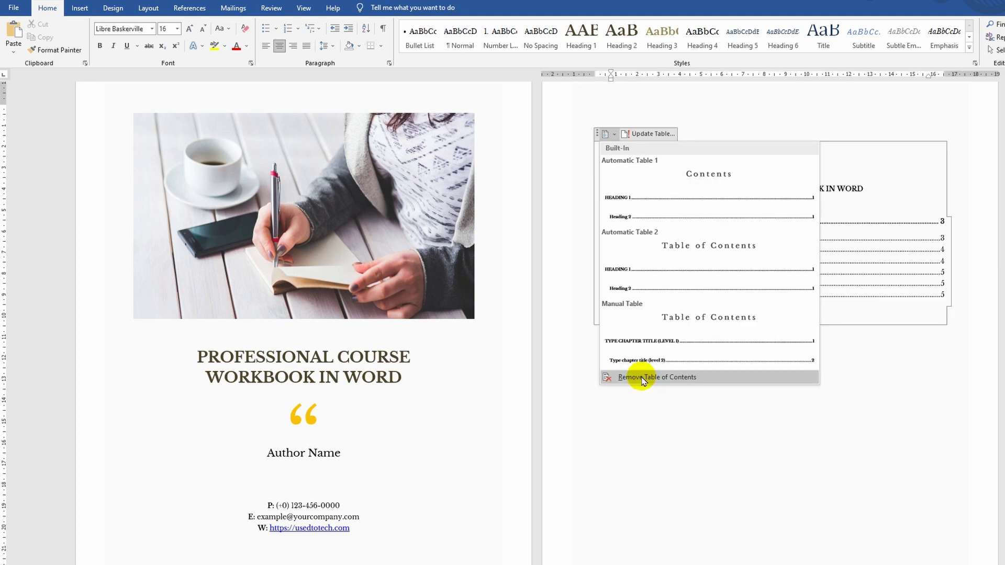
pyautogui.click(643, 378)
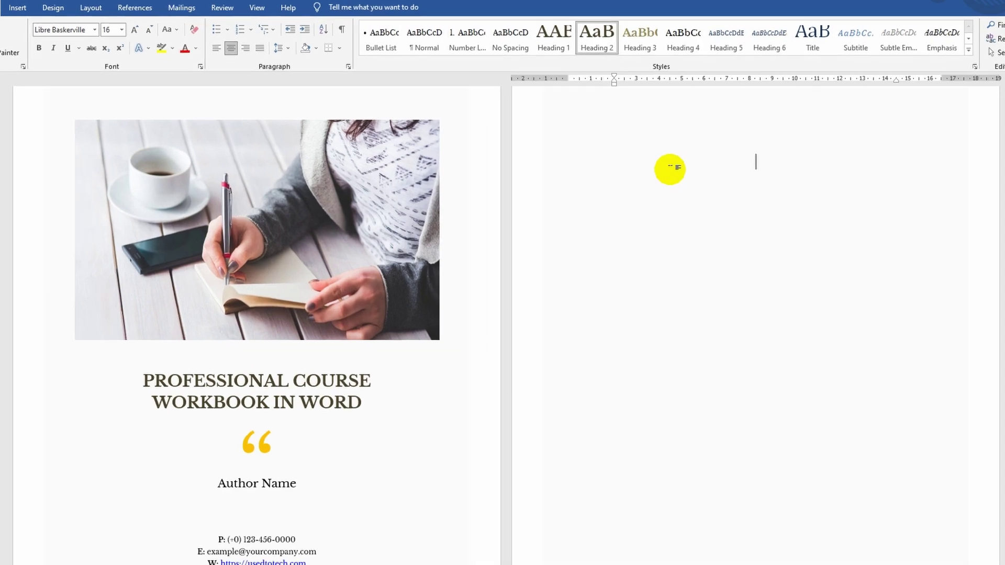
pyautogui.press('BackSpace')
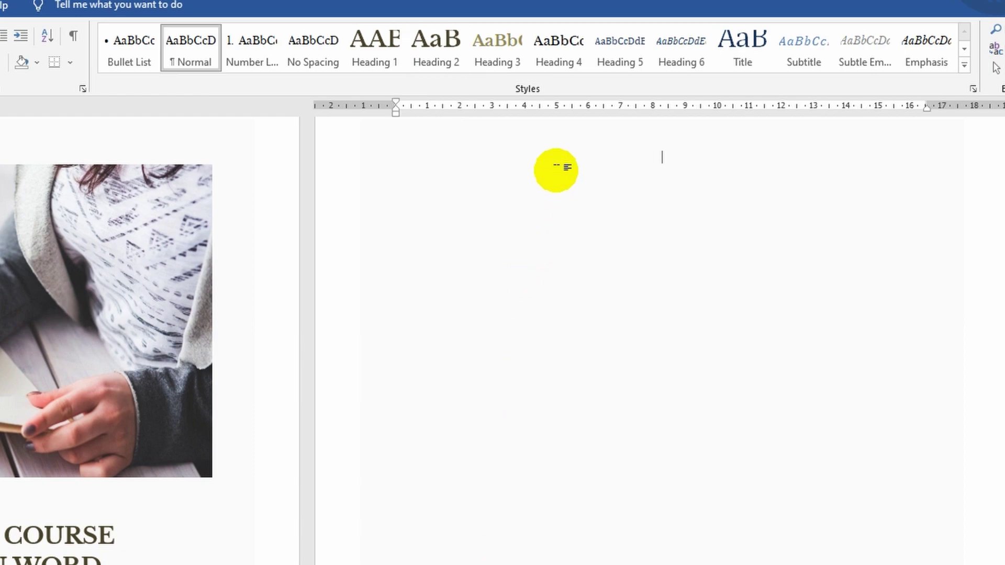
# Step: Insert an Automatic Table 1 contents table from References on page 2
pyautogui.scroll(3, 581, 233)
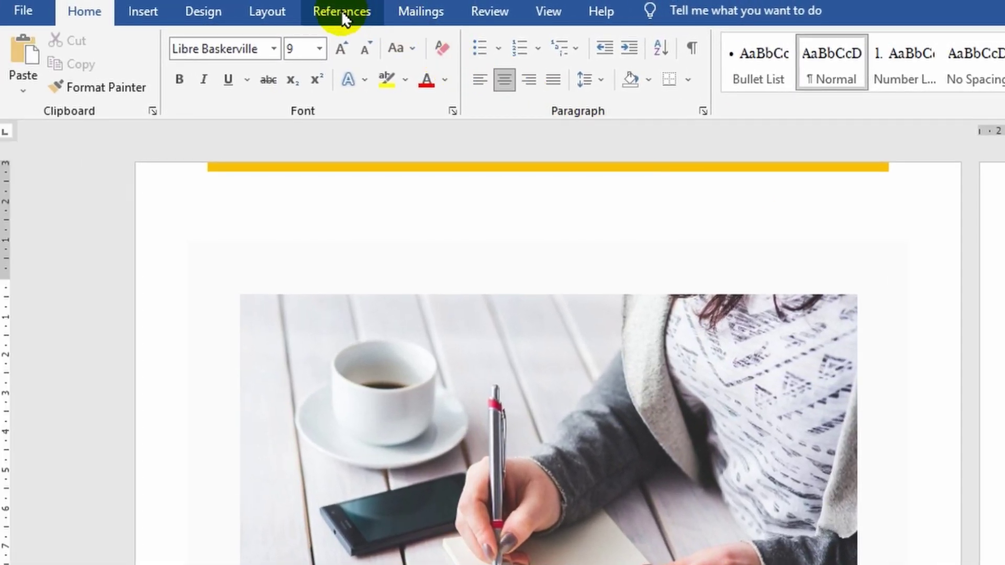
pyautogui.click(342, 13)
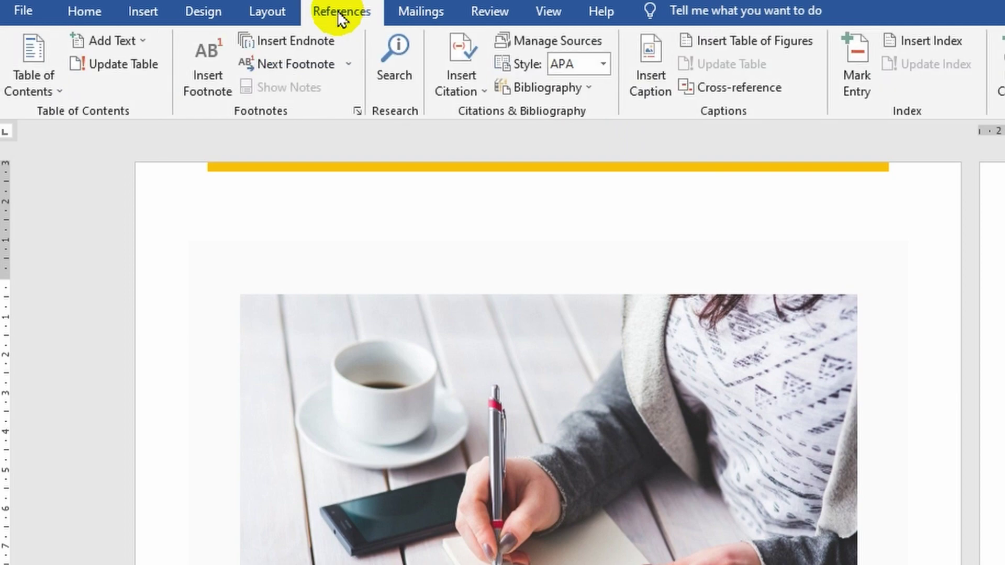
pyautogui.click(62, 90)
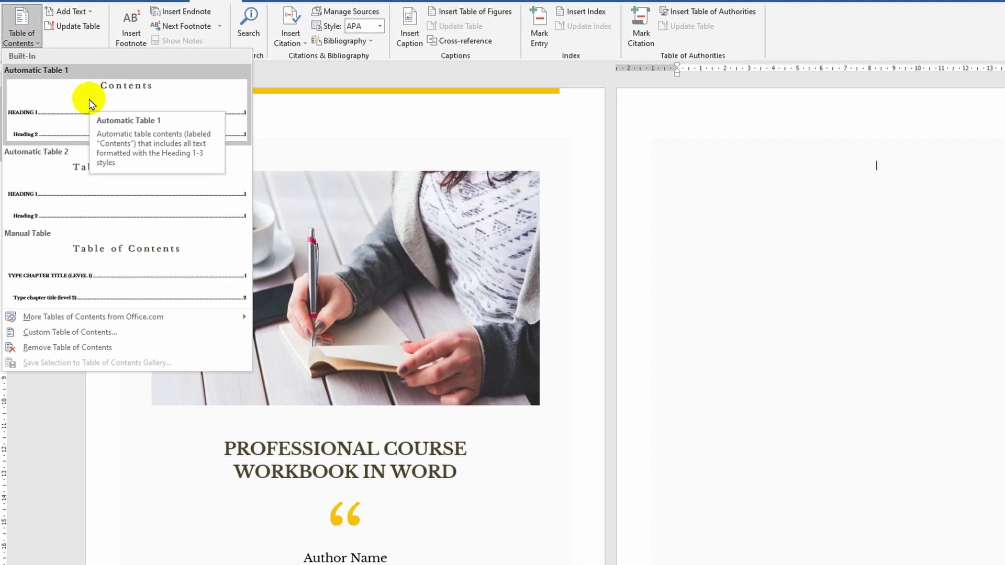
pyautogui.click(90, 103)
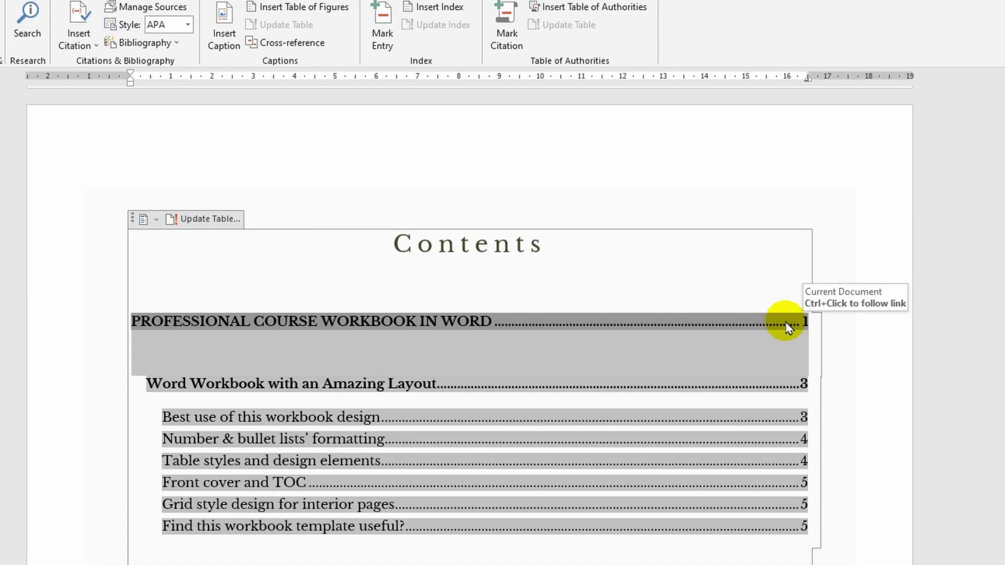
# Step: Delete the dot leader and the stray '1' after the workbook title entry in Contents
pyautogui.click(914, 258)
pyautogui.press('BackSpace')
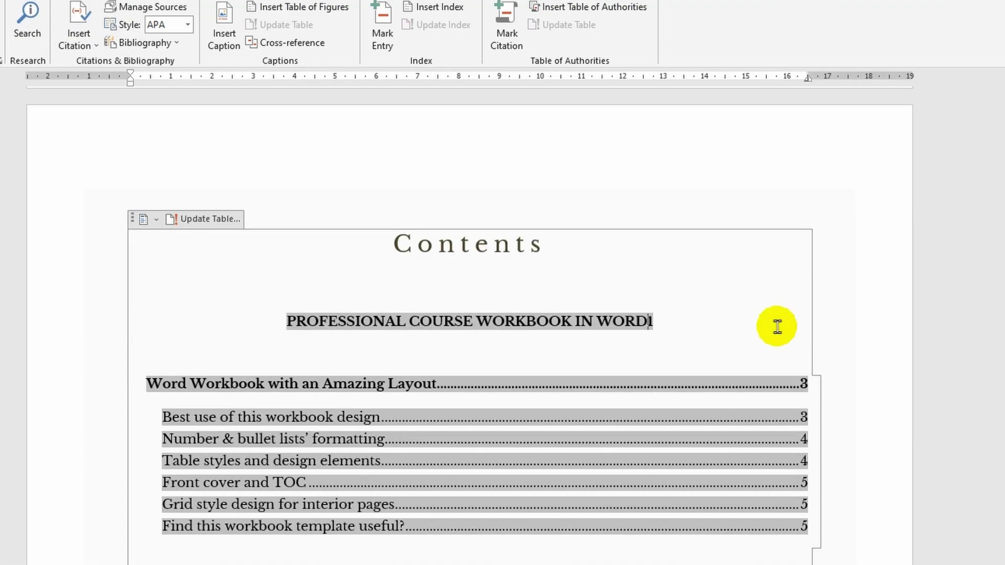
pyautogui.tripleClick(657, 321)
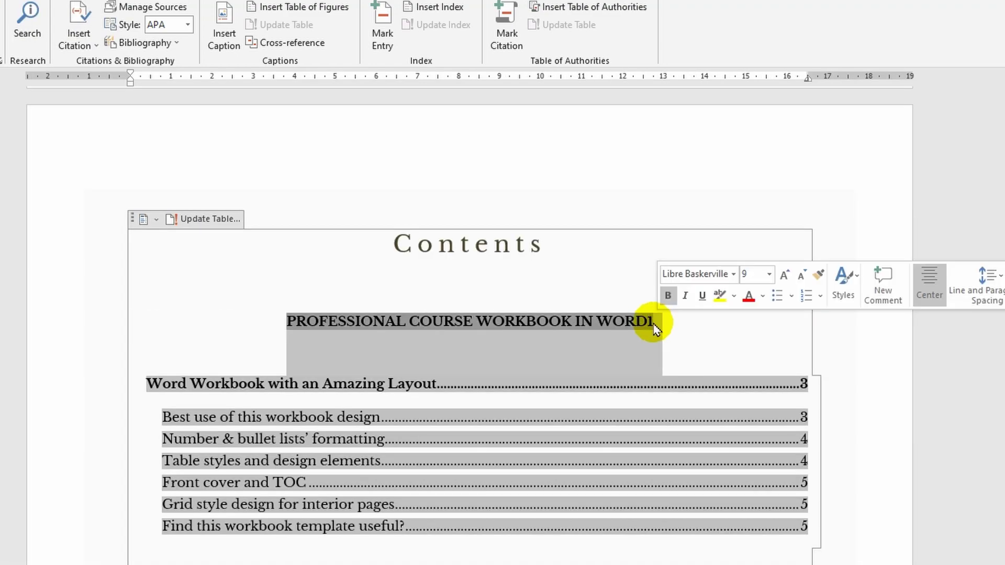
pyautogui.click(654, 323)
pyautogui.press('BackSpace')
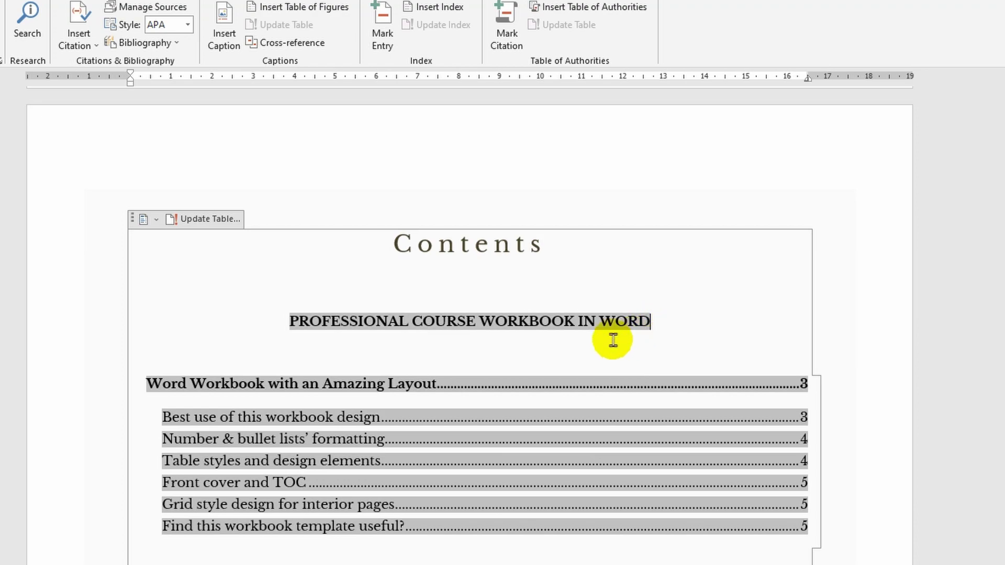
# Step: Select all and browse the Home line spacing, font size and colour menus without applying changes
pyautogui.hotkey('ctrl', 'a')
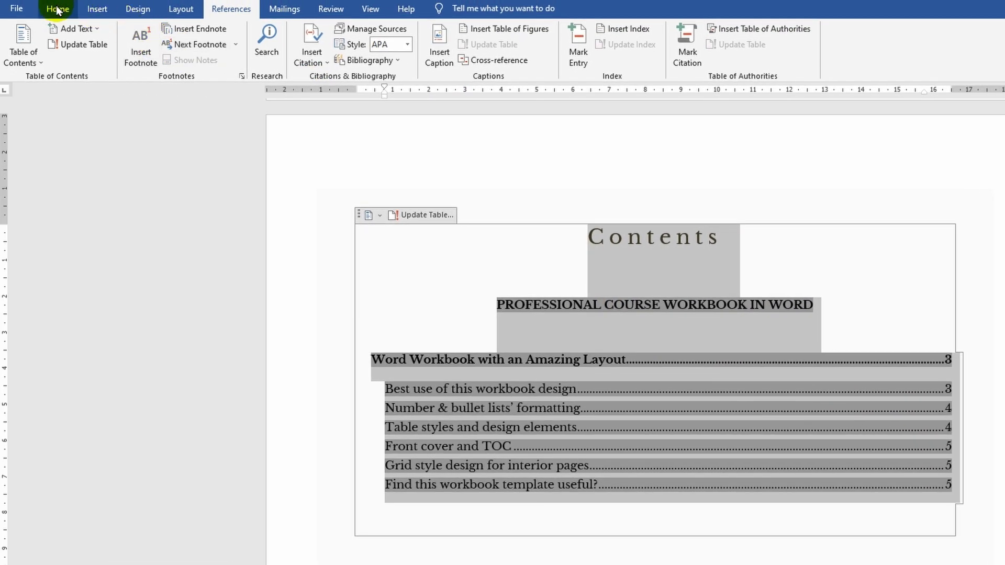
pyautogui.click(57, 9)
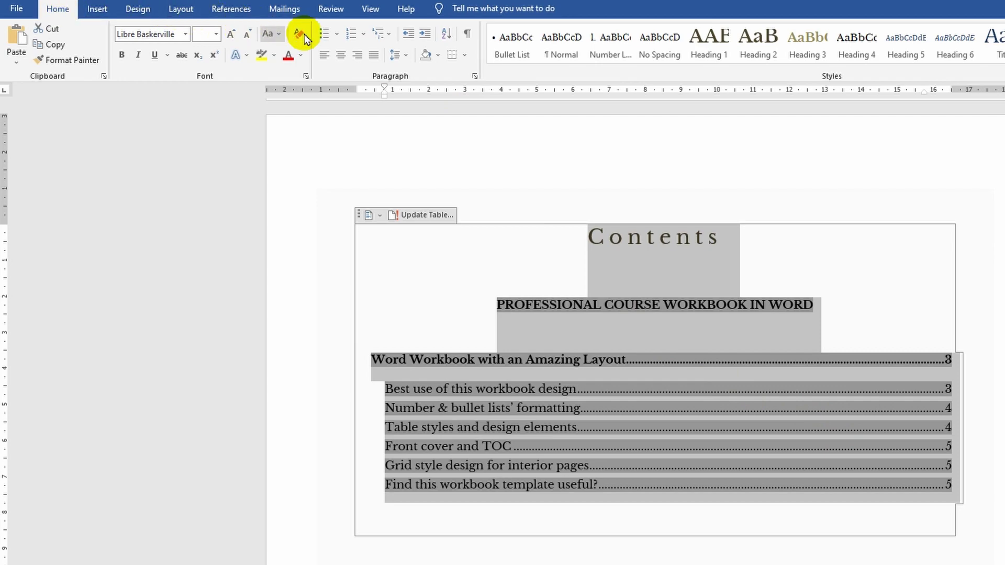
pyautogui.click(397, 54)
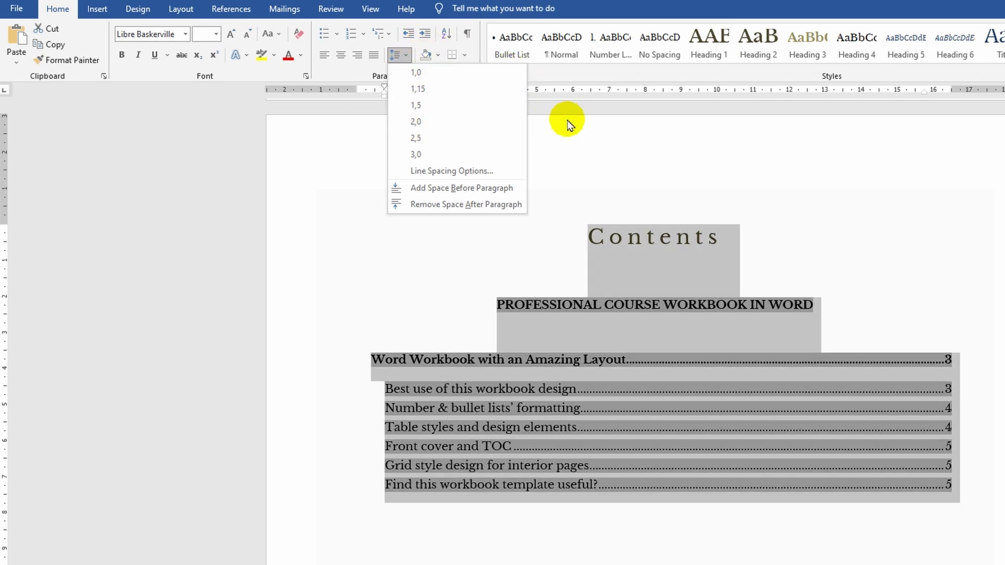
pyautogui.click(216, 35)
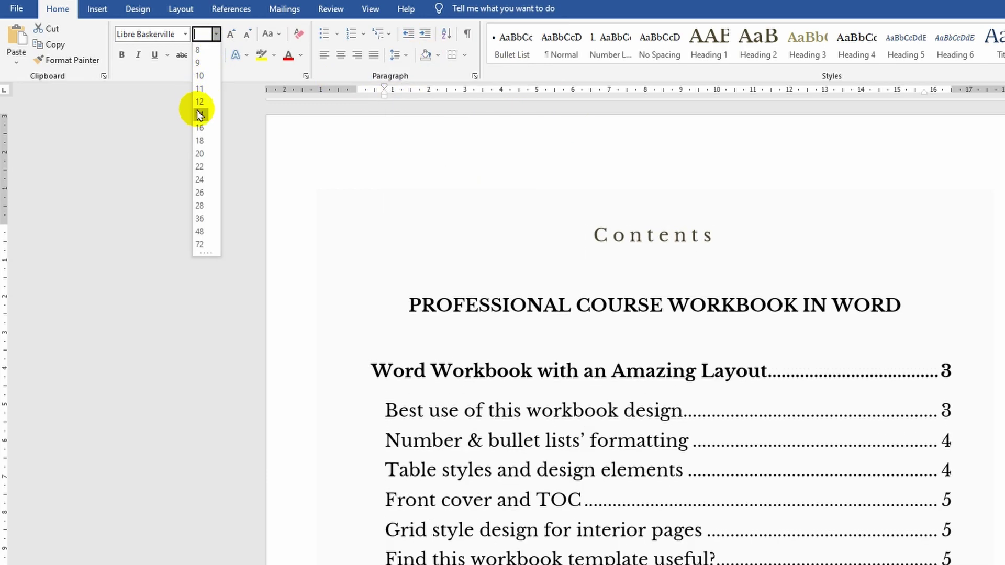
pyautogui.click(274, 55)
pyautogui.click(296, 58)
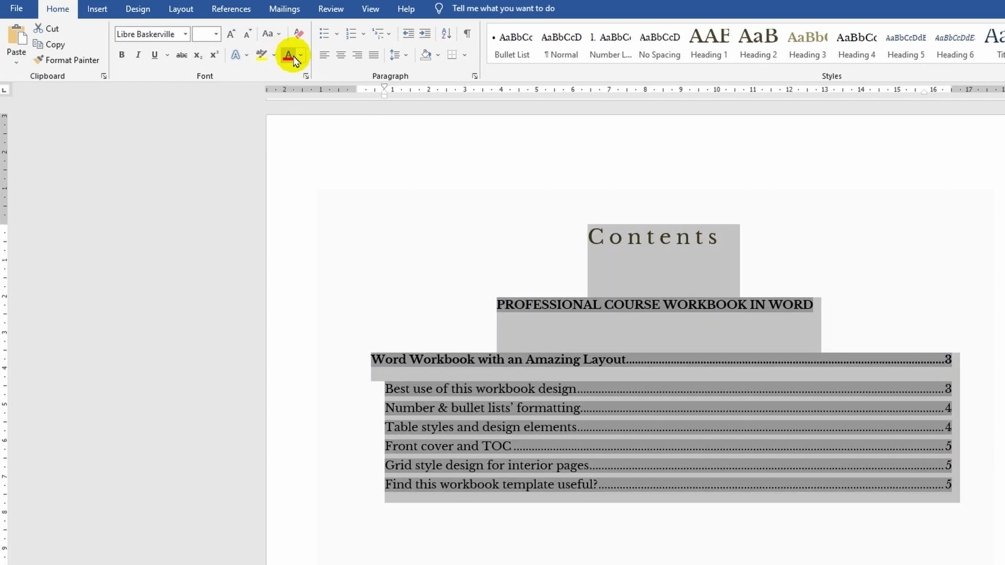
pyautogui.click(297, 57)
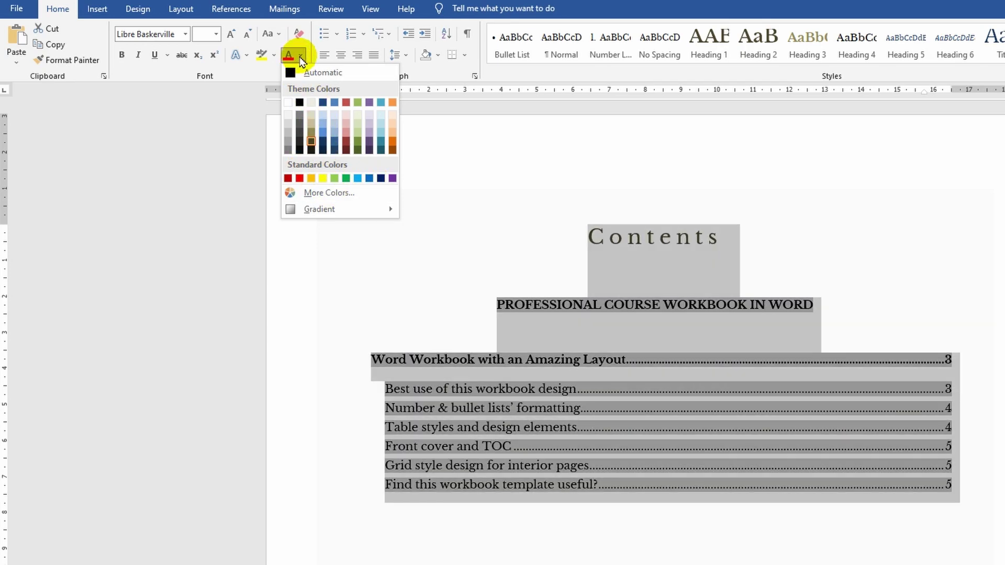
pyautogui.click(301, 59)
pyautogui.click(406, 239)
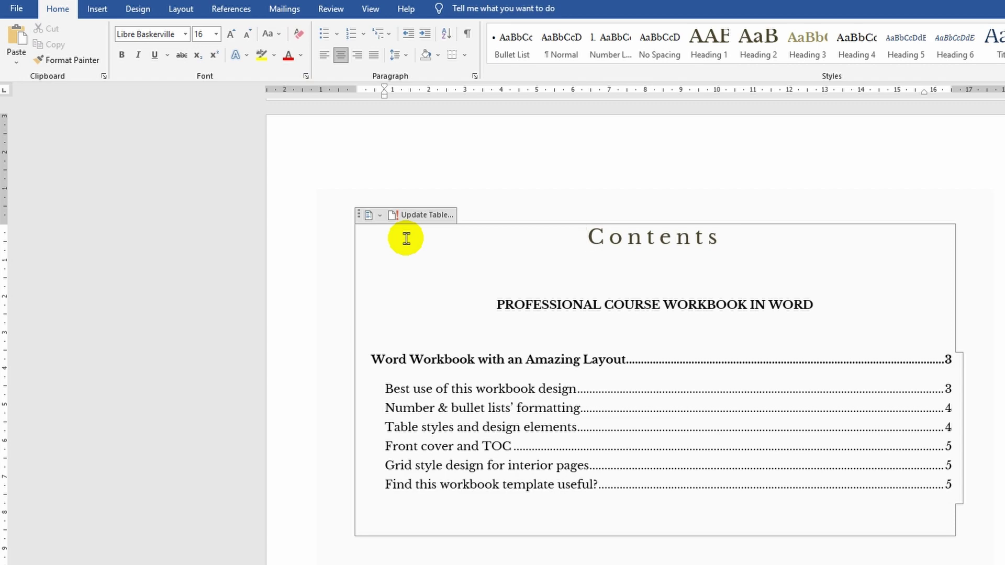
pyautogui.click(217, 11)
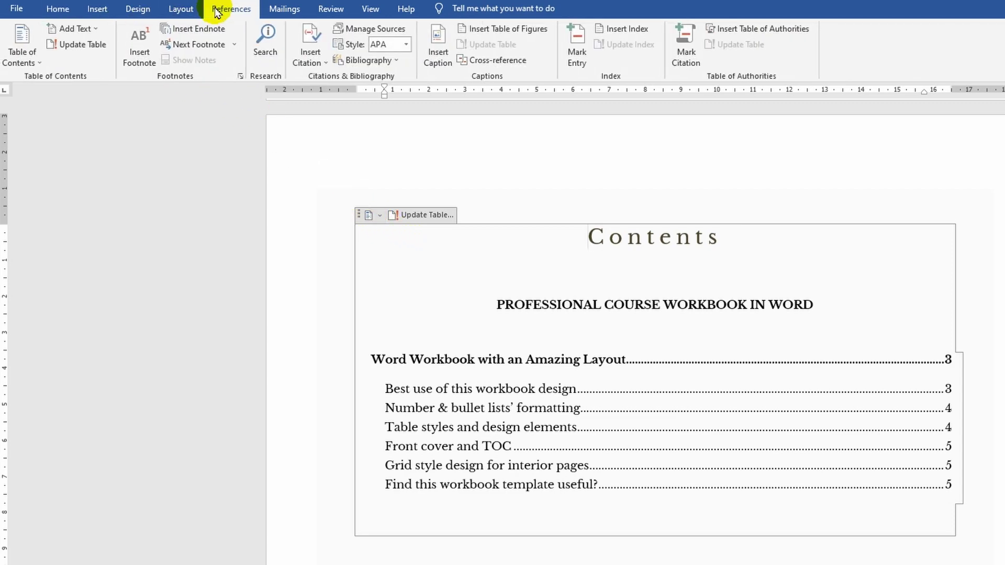
pyautogui.click(26, 57)
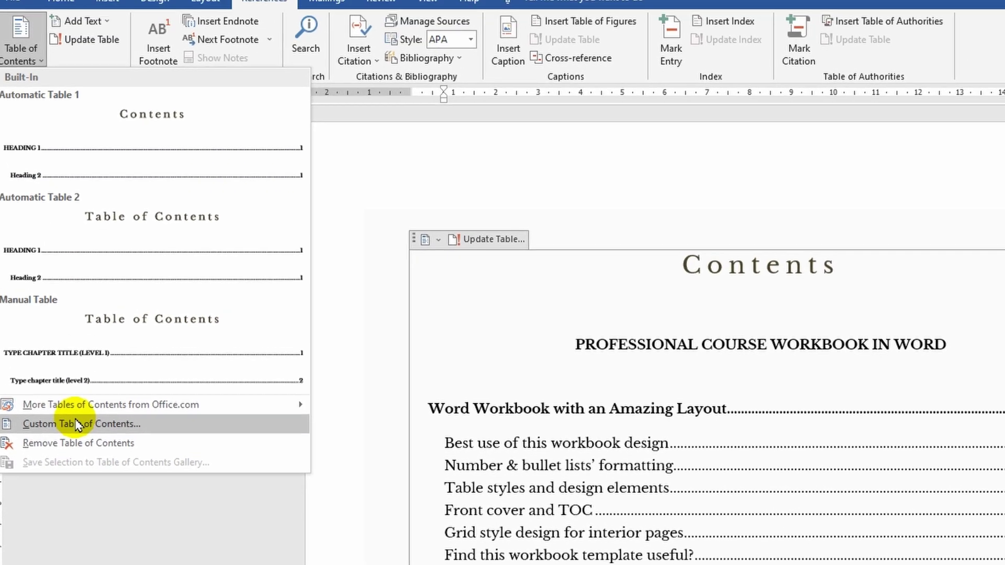
pyautogui.click(92, 336)
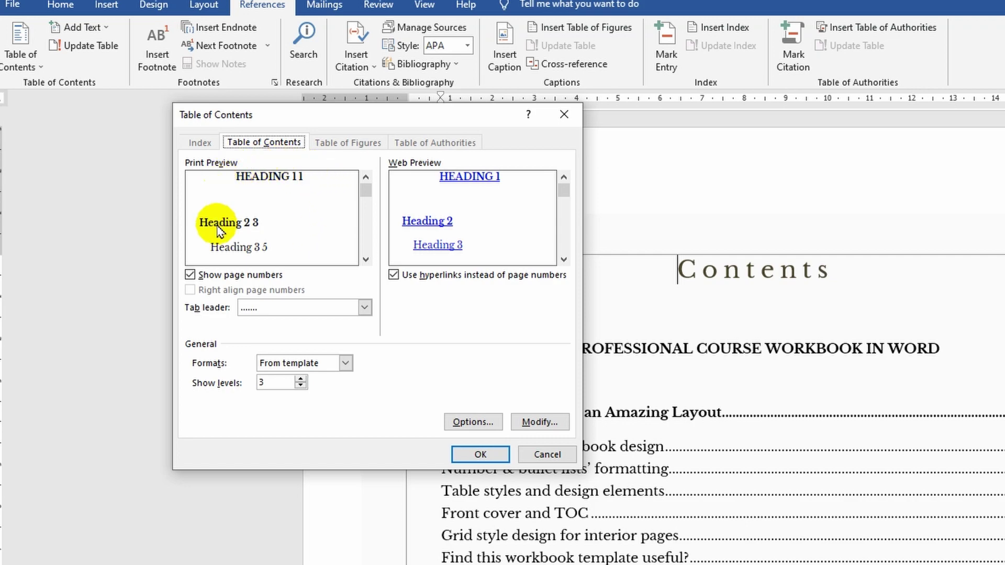
pyautogui.click(270, 335)
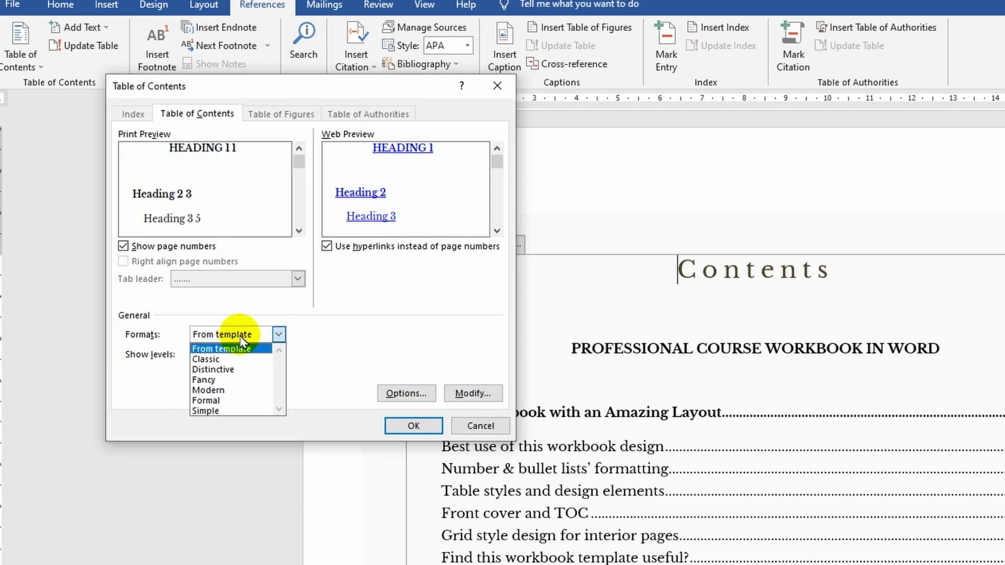
pyautogui.click(252, 350)
pyautogui.click(285, 279)
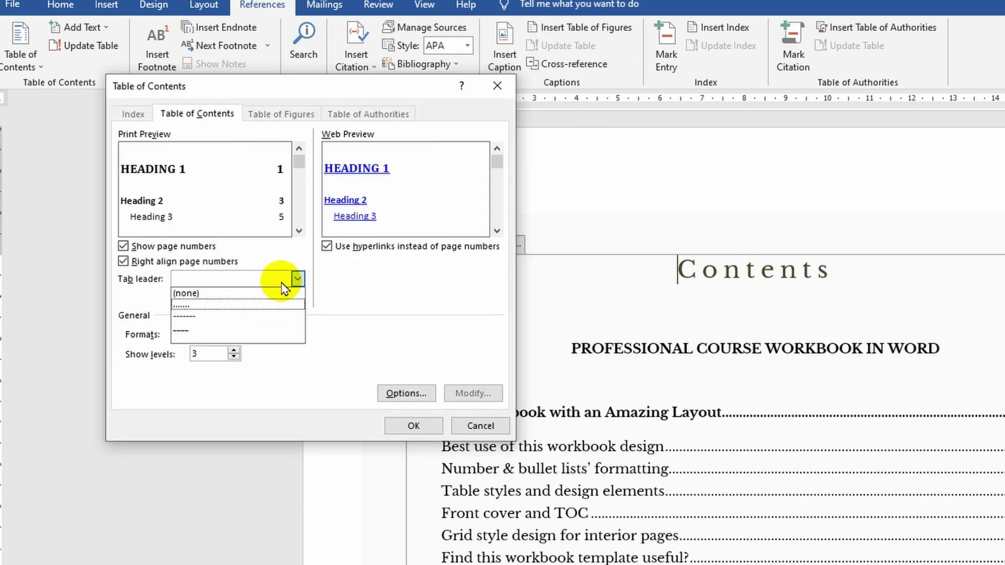
pyautogui.click(201, 317)
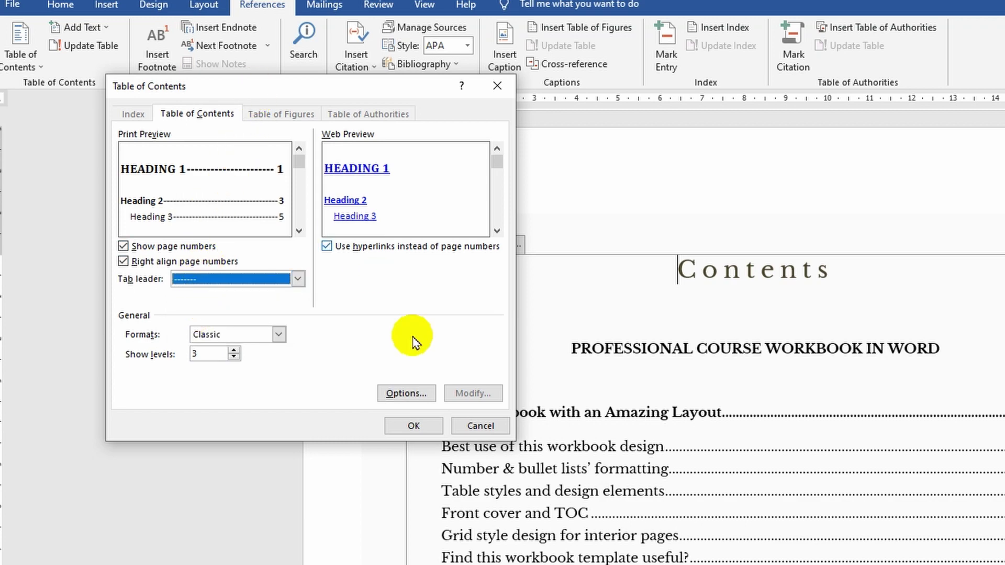
pyautogui.click(488, 432)
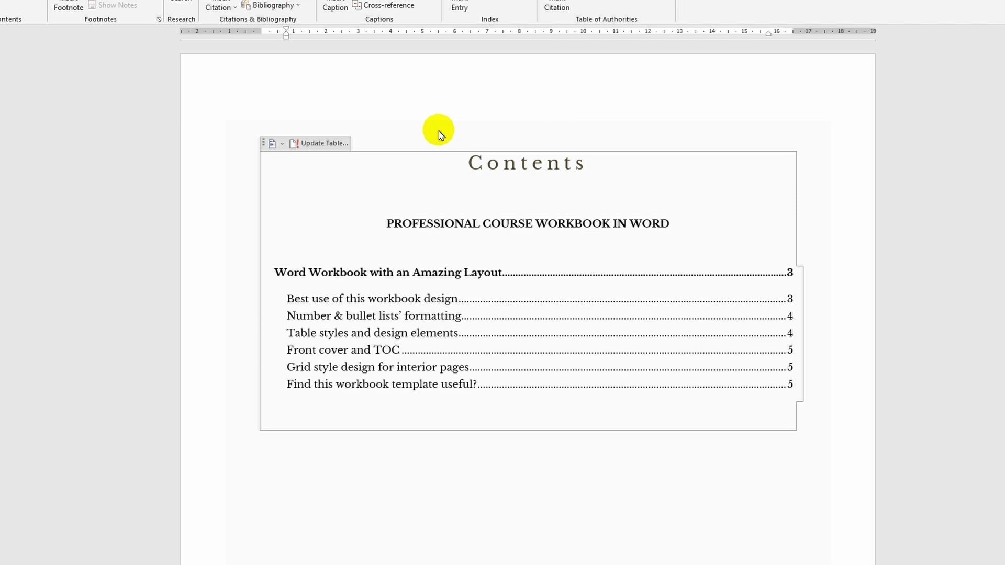
pyautogui.keyDown('ctrl'); pyautogui.click(336, 351); pyautogui.keyUp('ctrl')
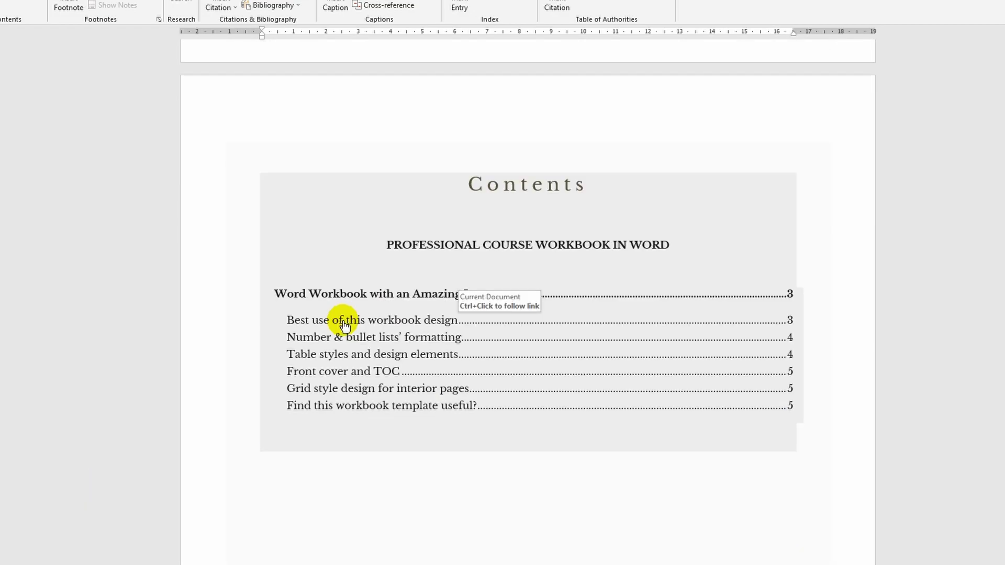
pyautogui.keyDown('ctrl'); pyautogui.click(345, 321); pyautogui.keyUp('ctrl')
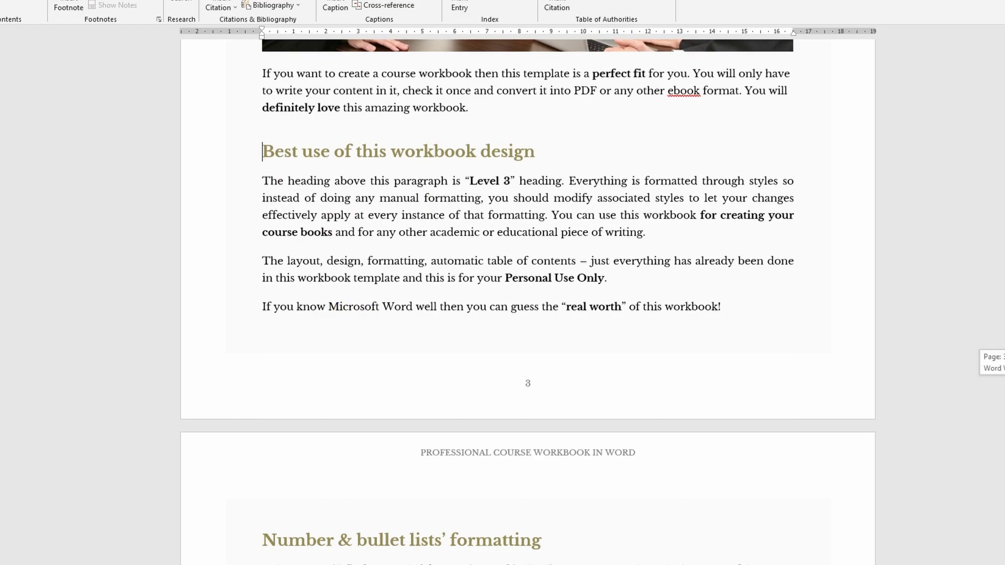
pyautogui.scroll(15, 945, 232)
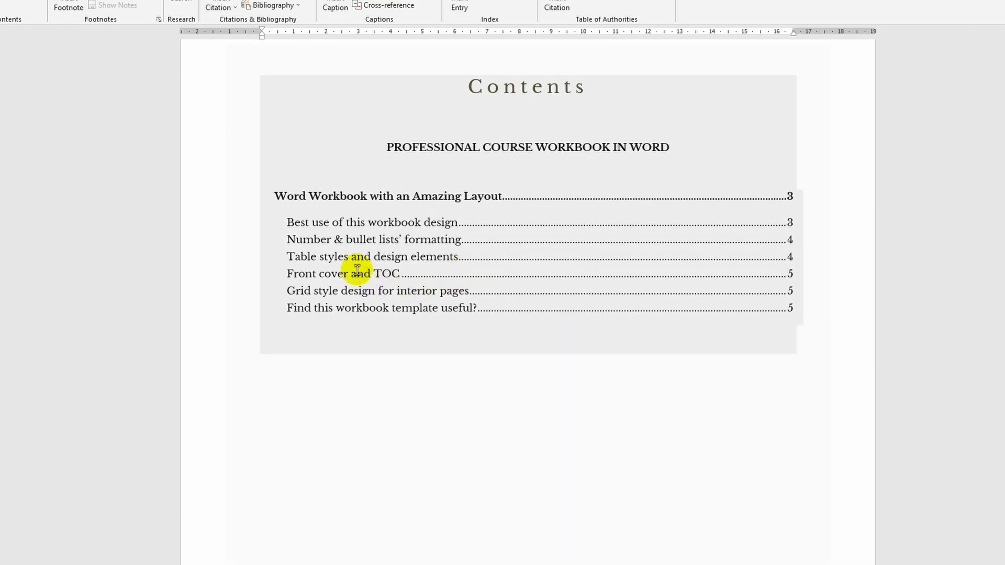
pyautogui.keyDown('ctrl'); pyautogui.click(313, 257); pyautogui.keyUp('ctrl')
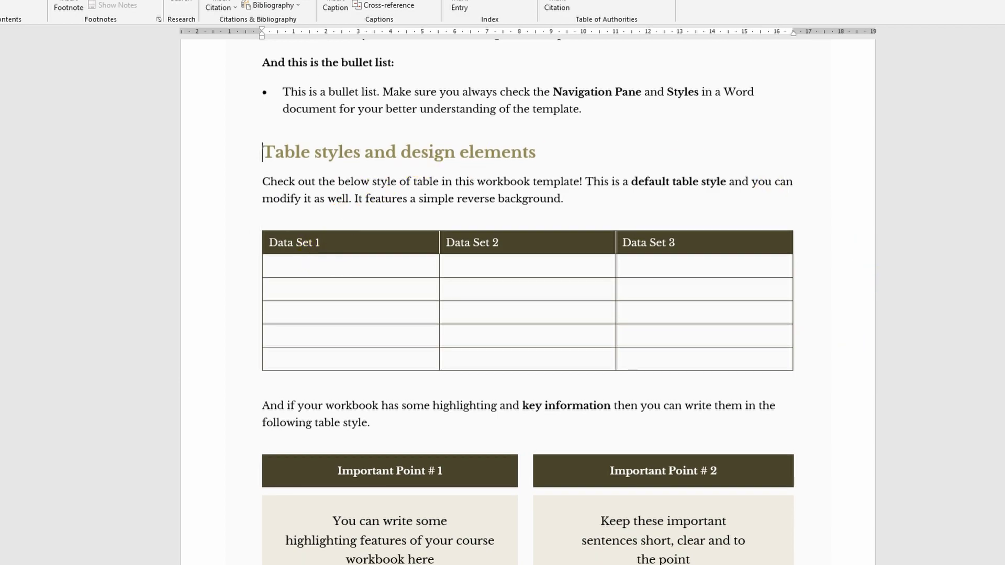
pyautogui.scroll(20, 527, 299)
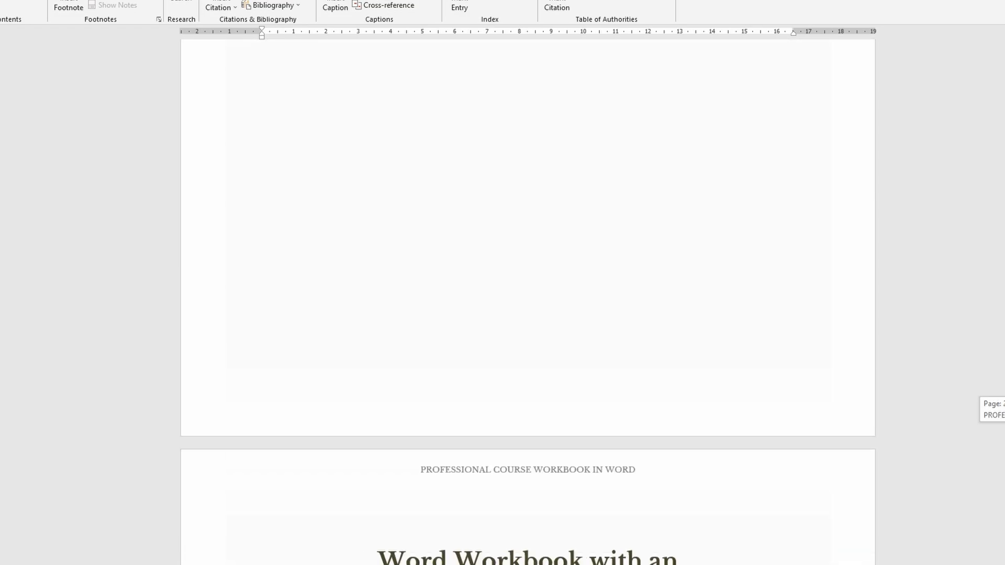
pyautogui.scroll(3, 527, 298)
# Step: Apply the Normal style to the cover title 'PROFESSIONAL COURSE WORKBOOK IN WORD'
pyautogui.click(700, 353)
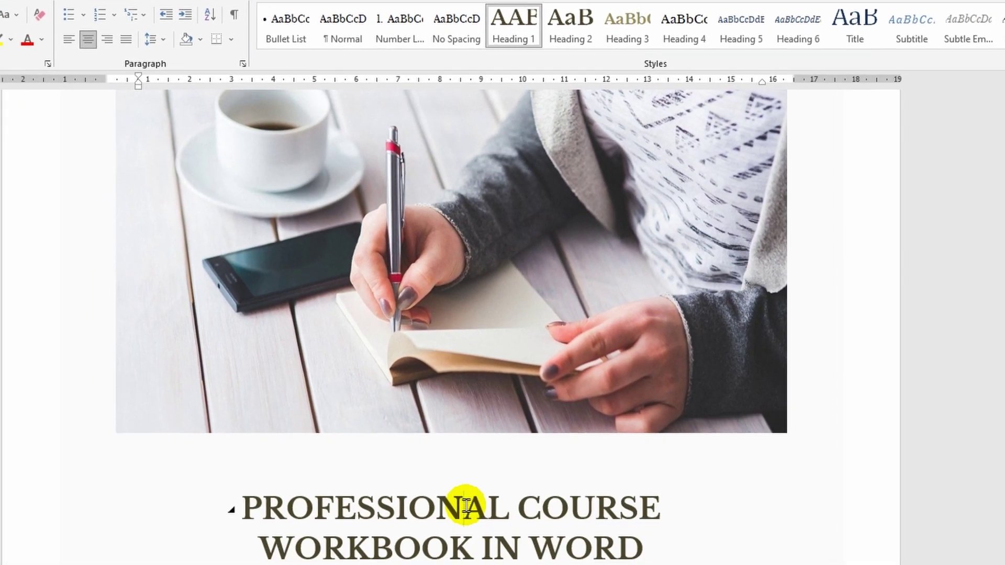
pyautogui.scroll(-5, 466, 505)
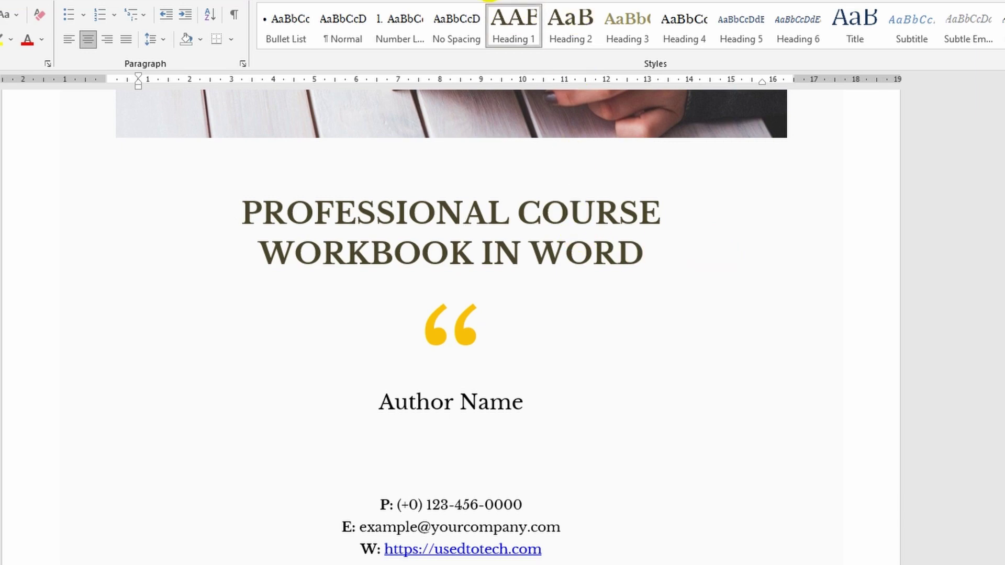
pyautogui.click(340, 29)
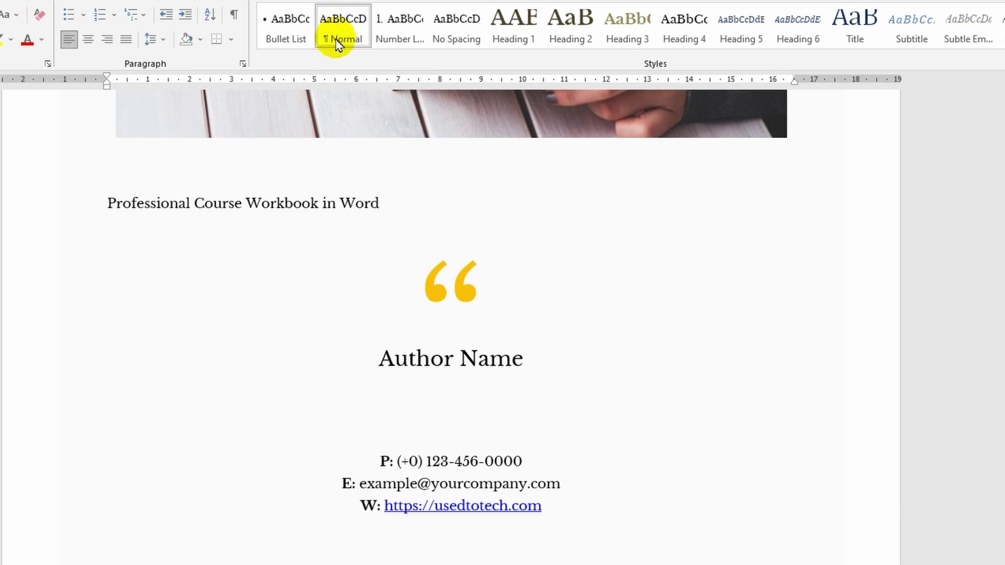
# Step: Update the entire Contents table so the 'PROFESSIONAL COURSE WORKBOOK IN WORD' entry drops out
pyautogui.scroll(-15, 650, 268)
pyautogui.click(650, 268)
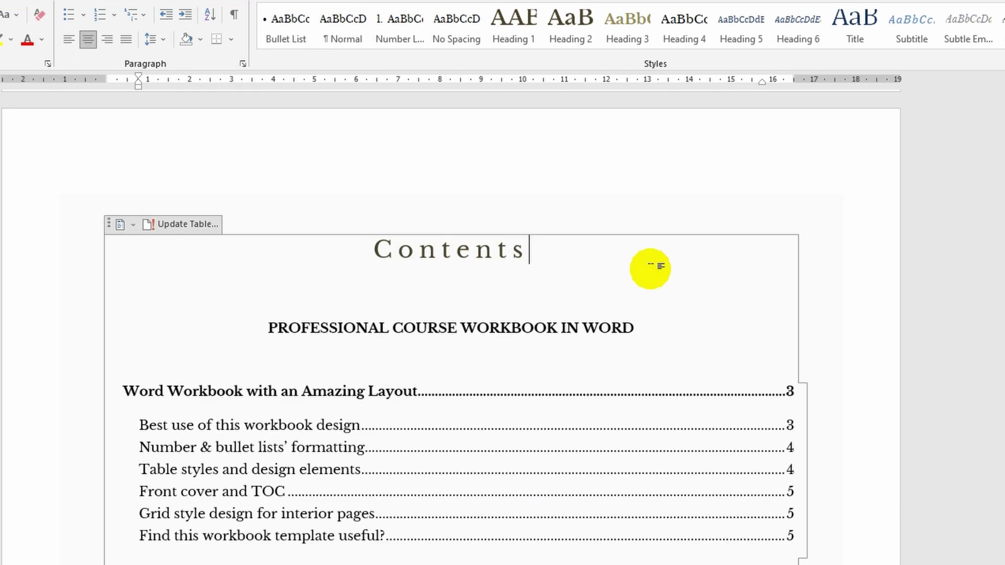
pyautogui.click(201, 225)
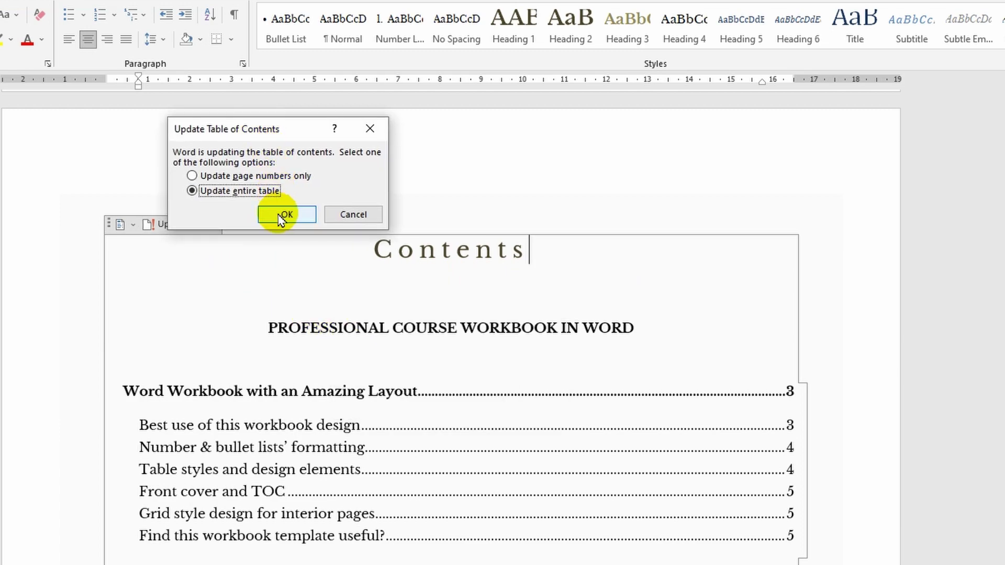
pyautogui.click(283, 216)
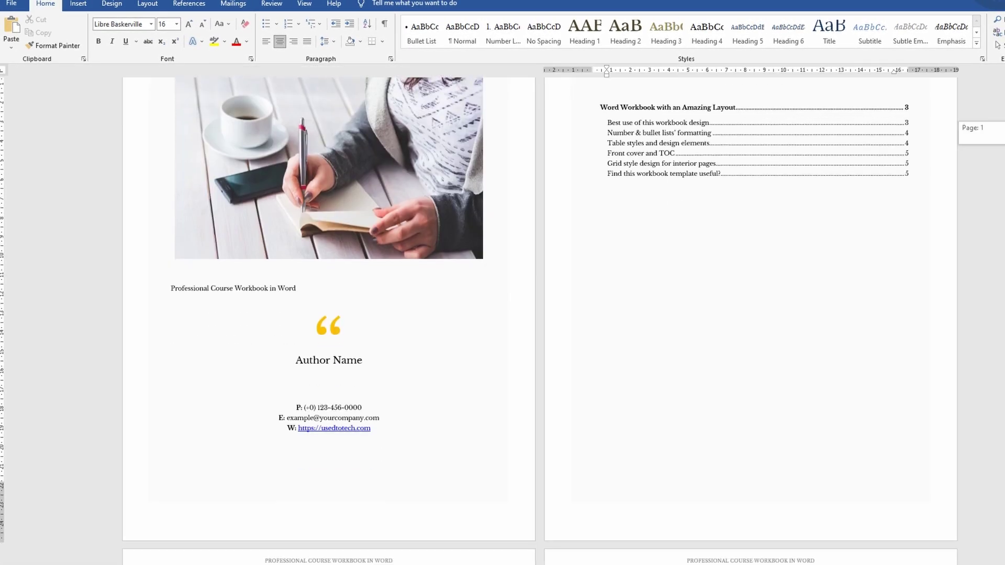
# Step: Set four headings to Normal, from 'Word Workbook with an Amazing Layout' to 'Table styles and design elements'
pyautogui.scroll(-5, 540, 315)
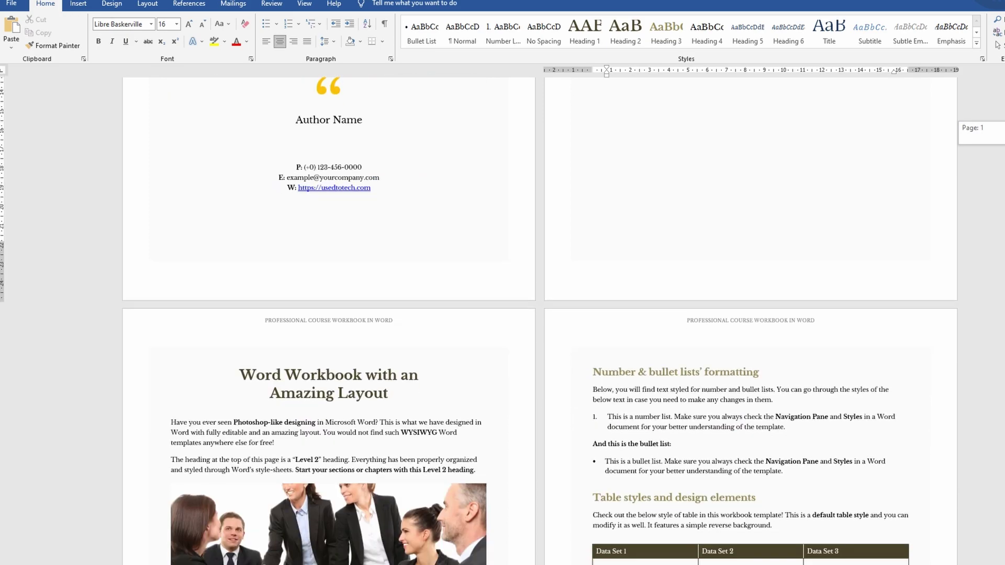
pyautogui.scroll(-4, 335, 314)
pyautogui.click(336, 155)
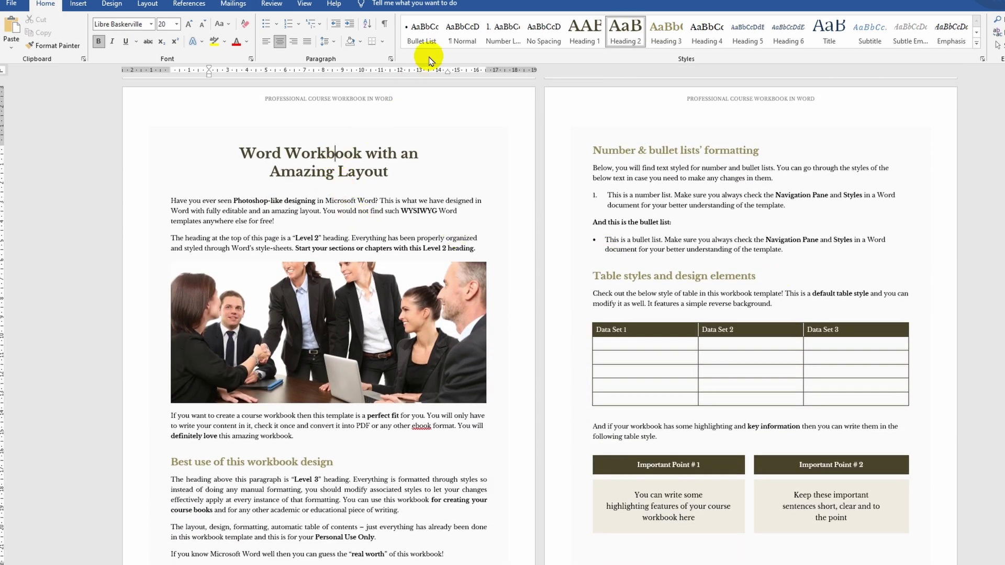
pyautogui.click(463, 29)
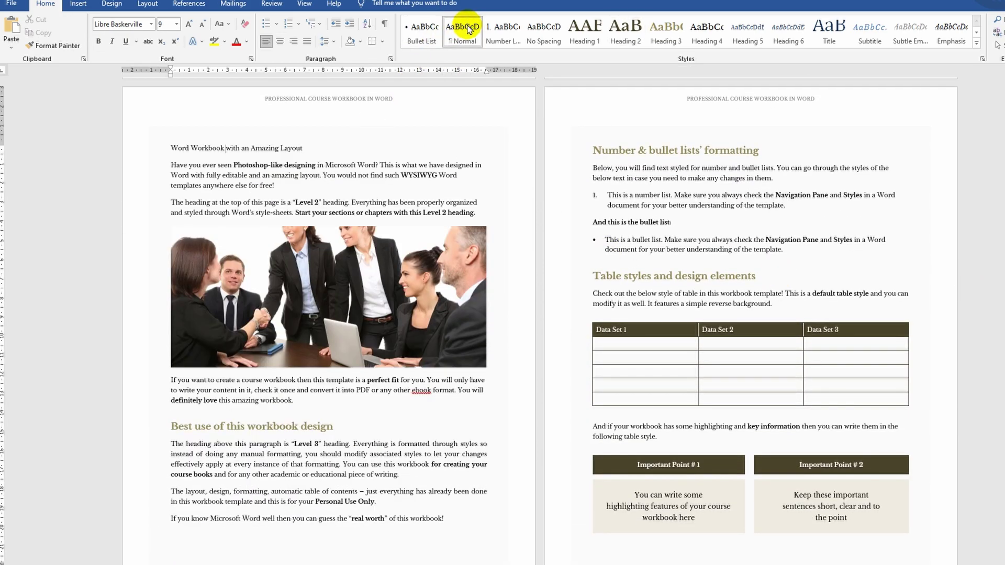
pyautogui.click(292, 425)
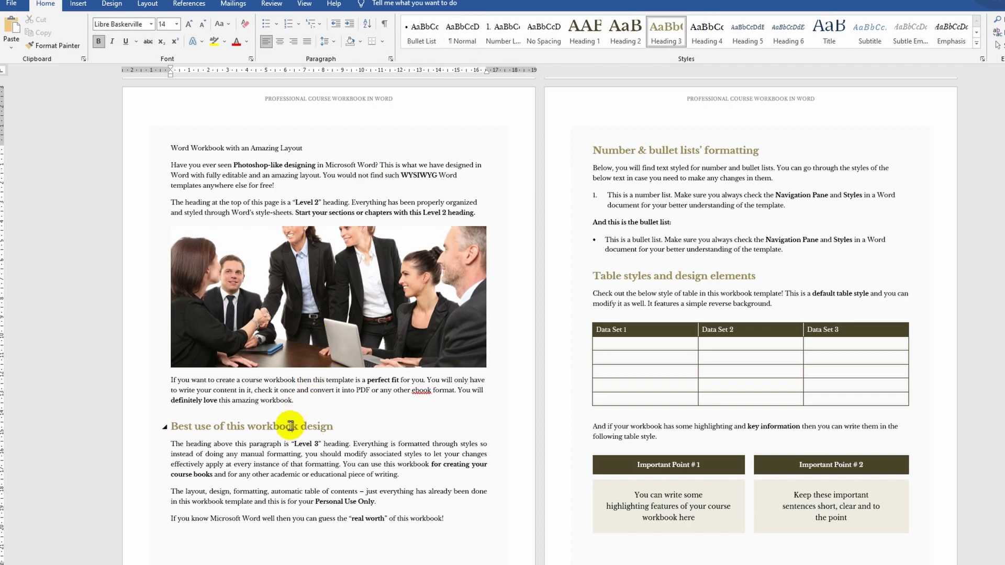
pyautogui.click(467, 41)
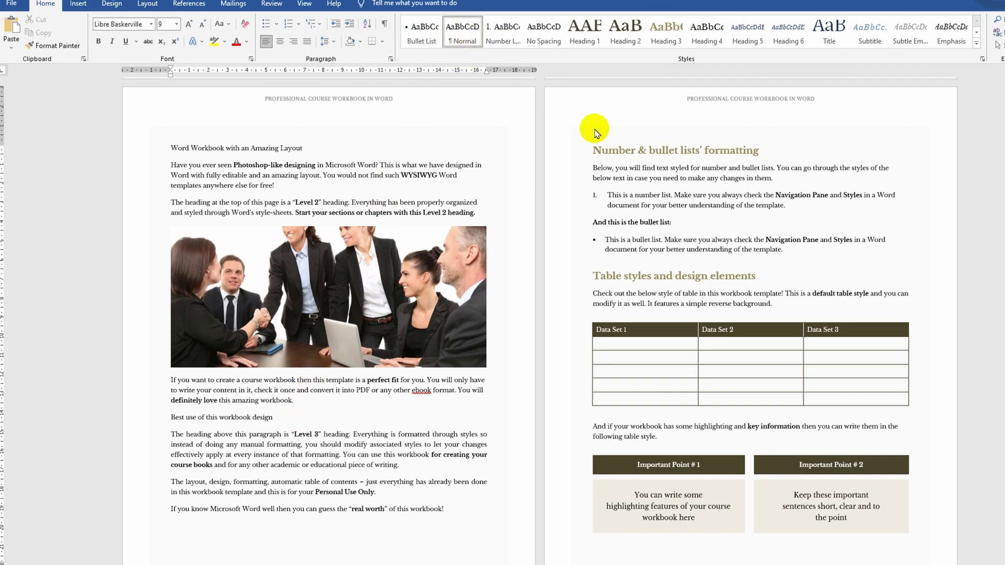
pyautogui.click(601, 149)
pyautogui.click(462, 29)
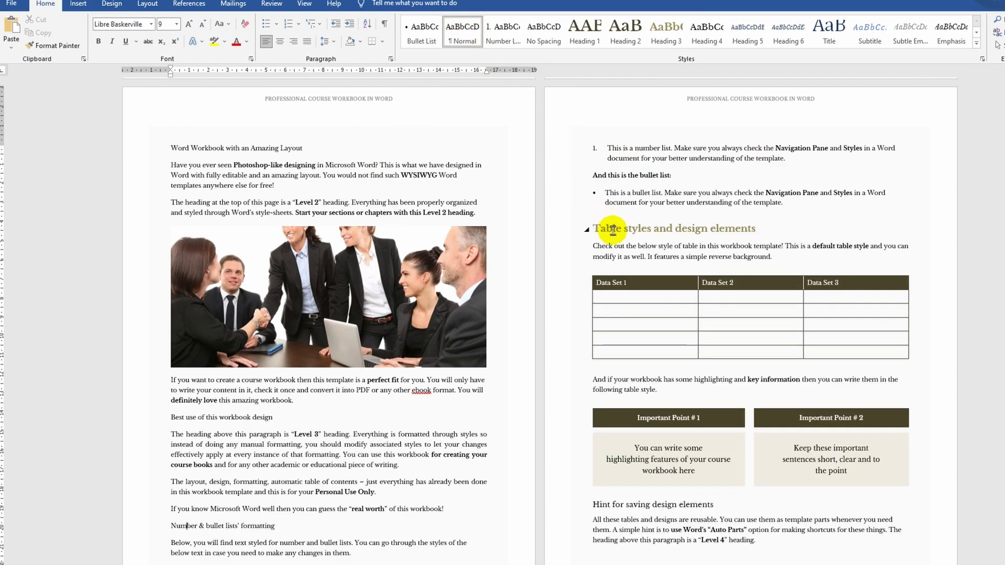
pyautogui.click(612, 231)
pyautogui.click(455, 29)
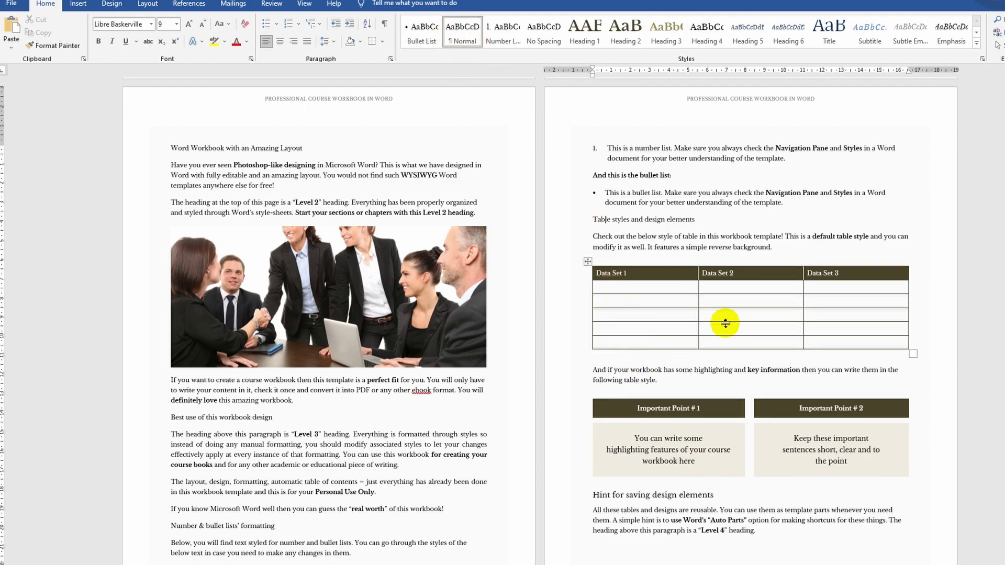
# Step: Set 'Front cover and TOC', 'Grid style design for interior pages' and 'Find this workbook template useful?' to Normal
pyautogui.scroll(-5, 783, 404)
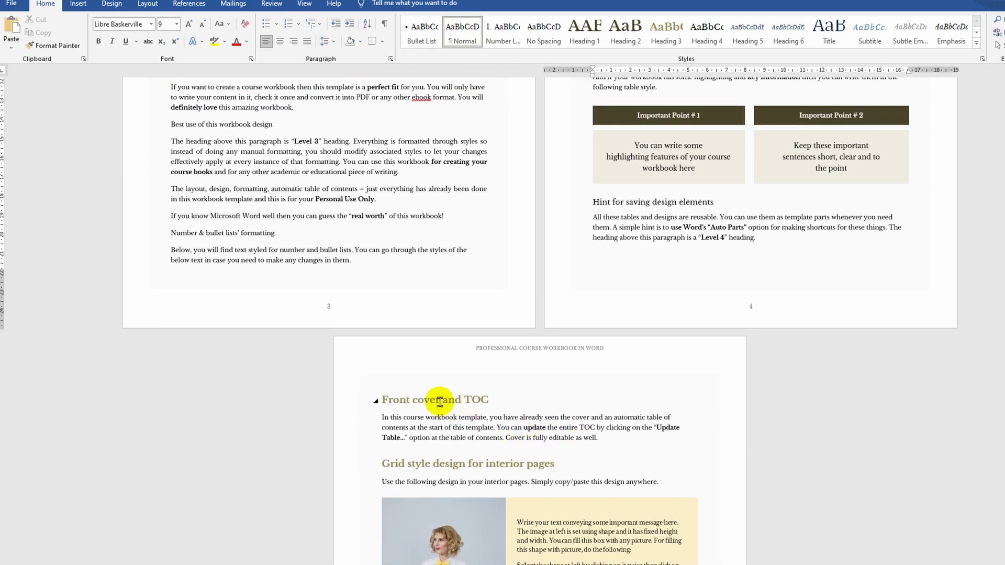
pyautogui.click(441, 400)
pyautogui.click(462, 28)
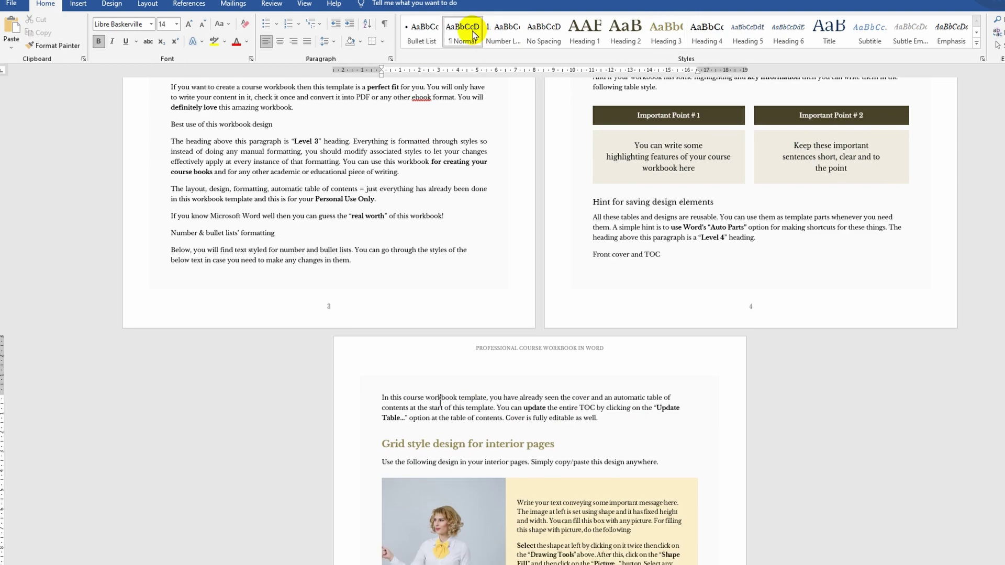
pyautogui.click(474, 434)
pyautogui.click(462, 32)
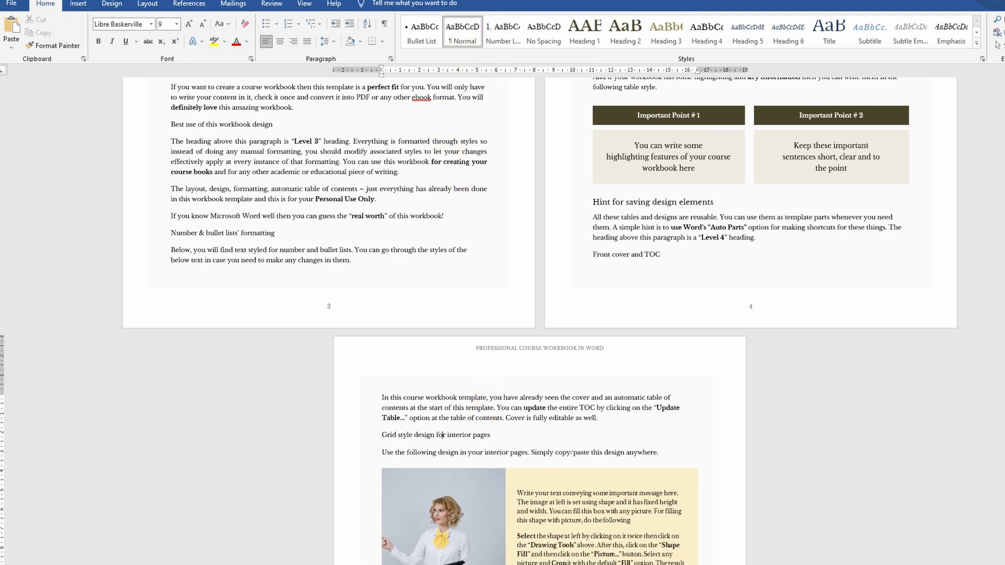
pyautogui.scroll(-4, 969, 478)
pyautogui.click(546, 407)
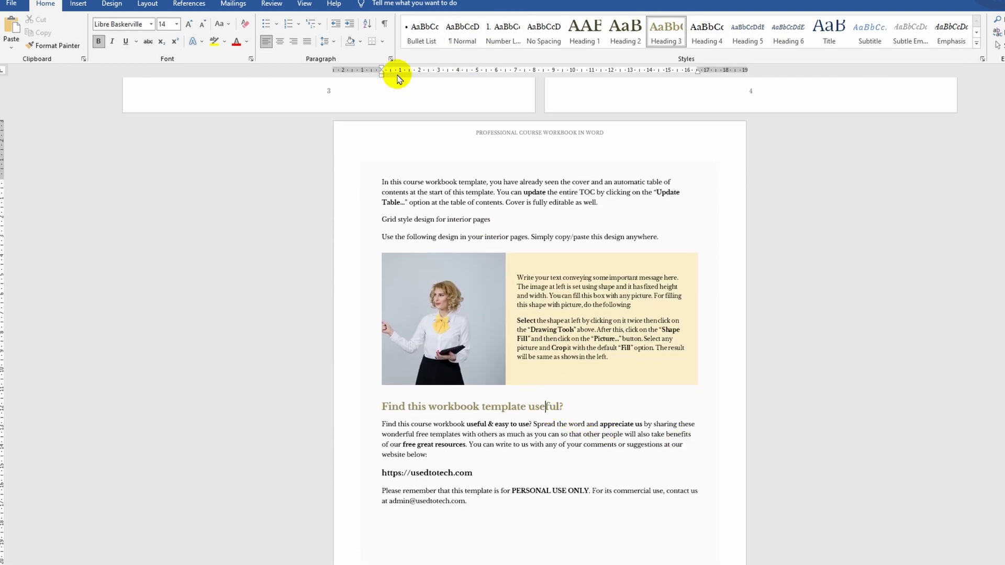
pyautogui.click(462, 32)
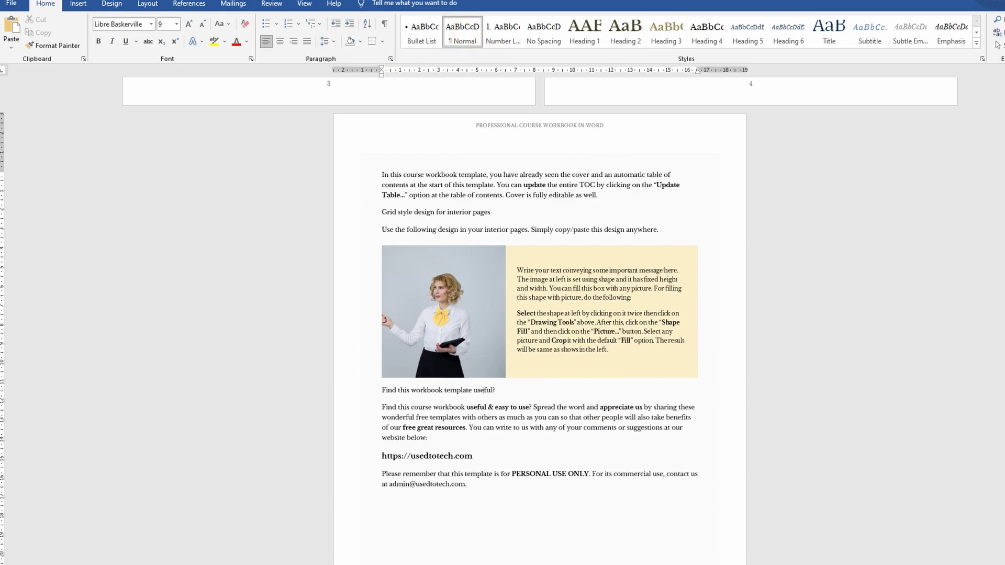
pyautogui.moveTo(1001, 442); pyautogui.dragTo(1001, 437)
# Step: Update the entire Contents table and dismiss the no-entries message box
pyautogui.click(768, 208)
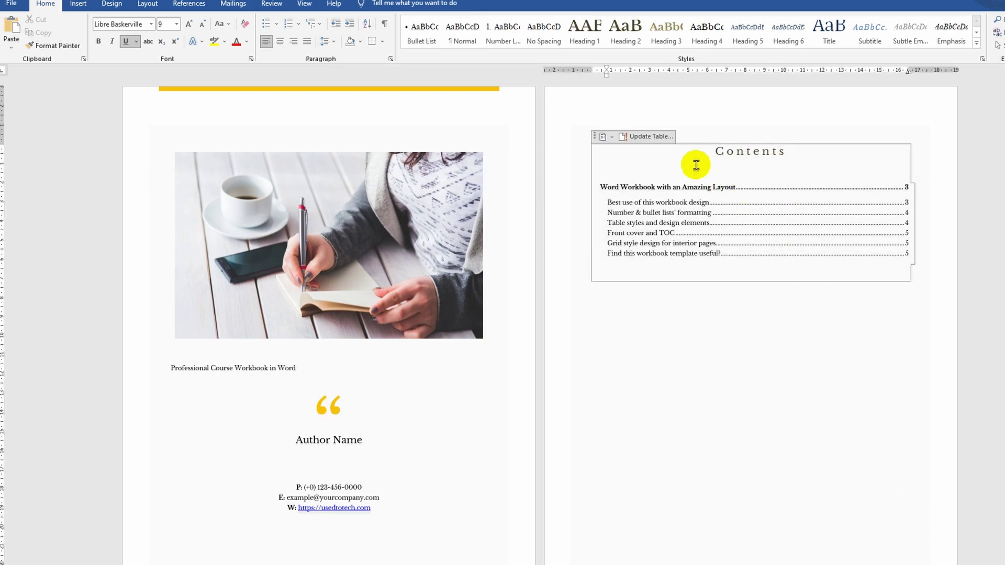
pyautogui.click(648, 137)
pyautogui.click(358, 149)
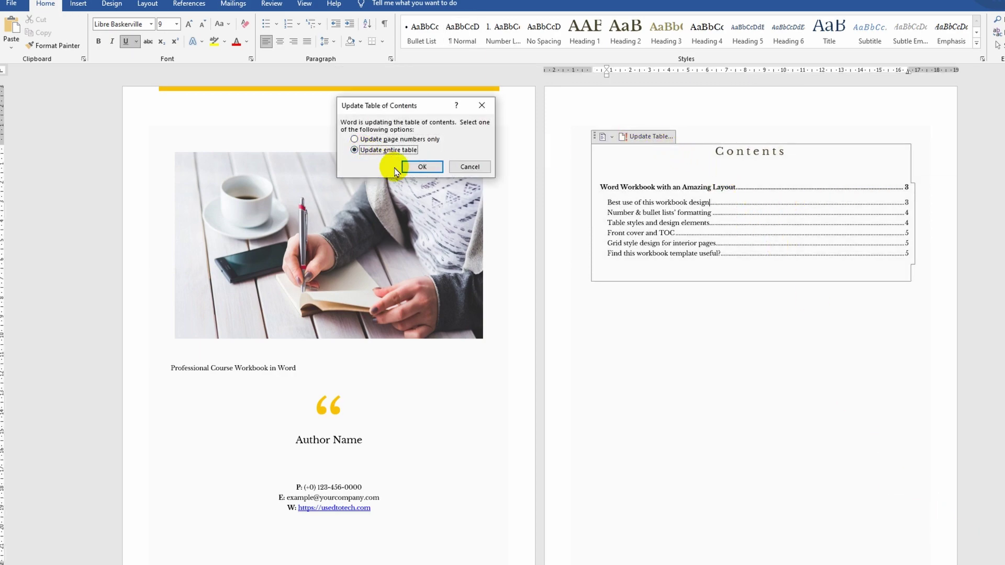
pyautogui.click(412, 166)
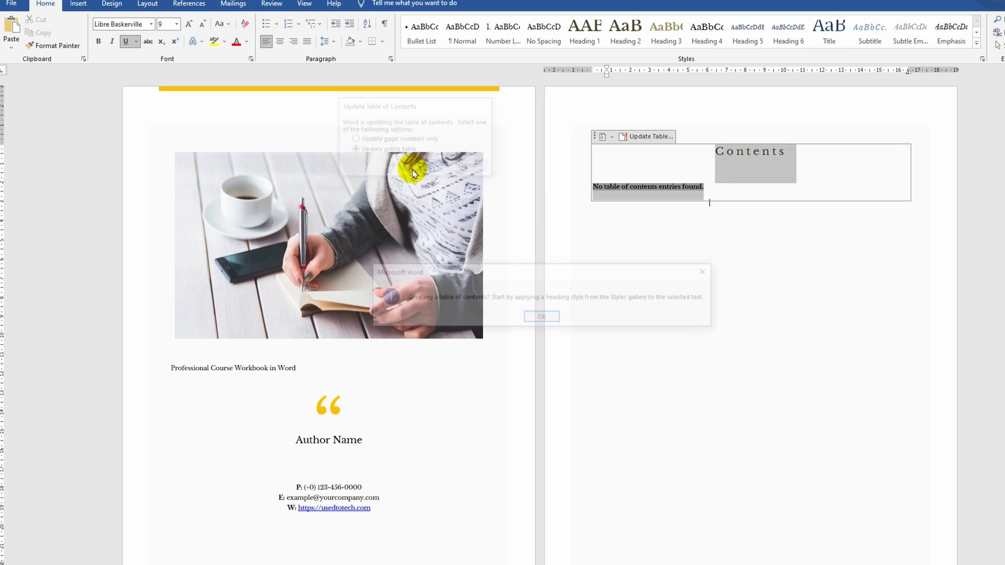
pyautogui.click(537, 318)
pyautogui.click(667, 241)
pyautogui.scroll(6, 769, 256)
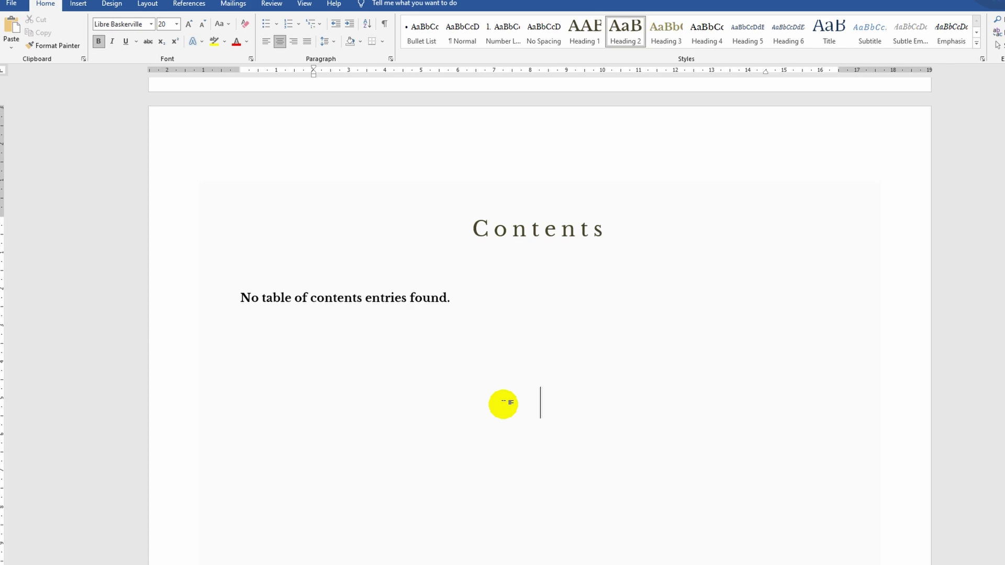
# Step: Scroll back up and place the cursor in the plain 'Word Workbook with an Amazing Layout' title
pyautogui.scroll(10, 504, 404)
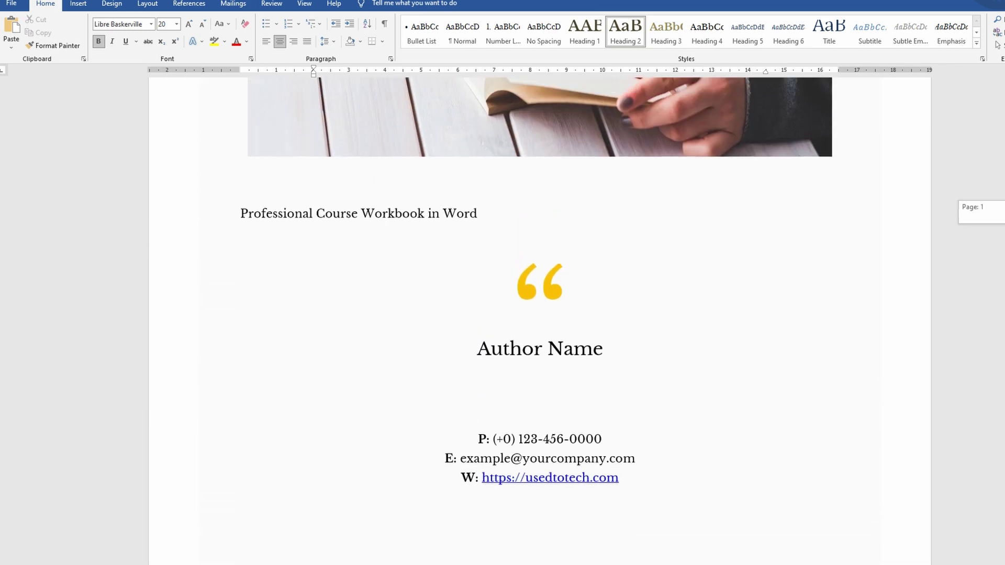
pyautogui.scroll(2, 503, 404)
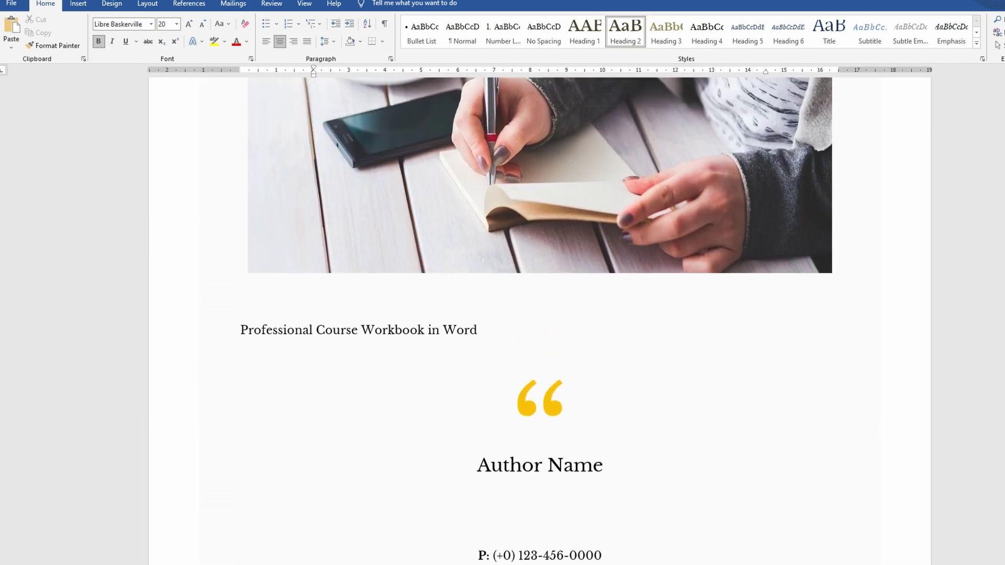
pyautogui.click(477, 330)
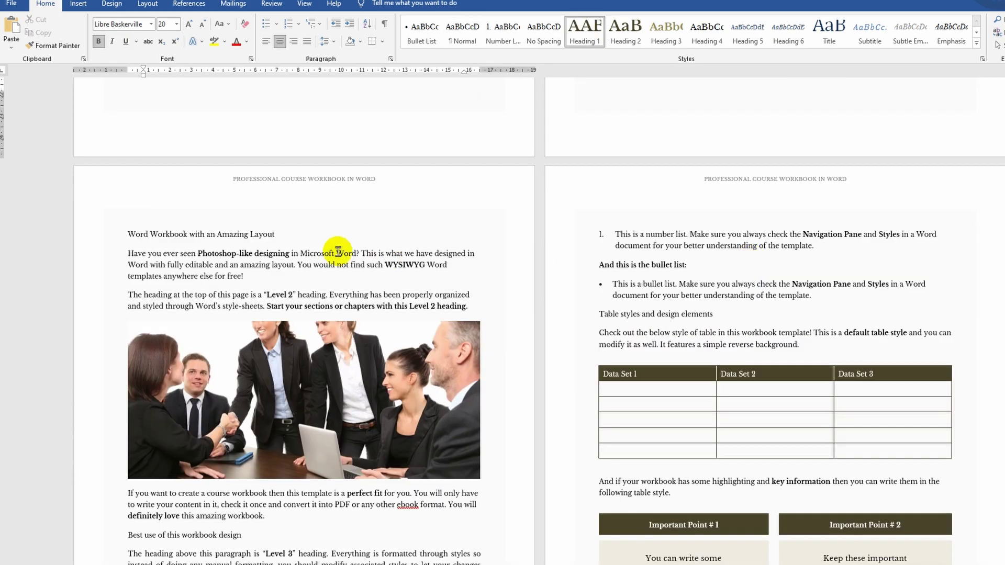
# Step: Make the page-3 title Heading 2, and 'Best use…', 'Number & bullet lists…', 'Table styles…' Heading 3
pyautogui.click(278, 234)
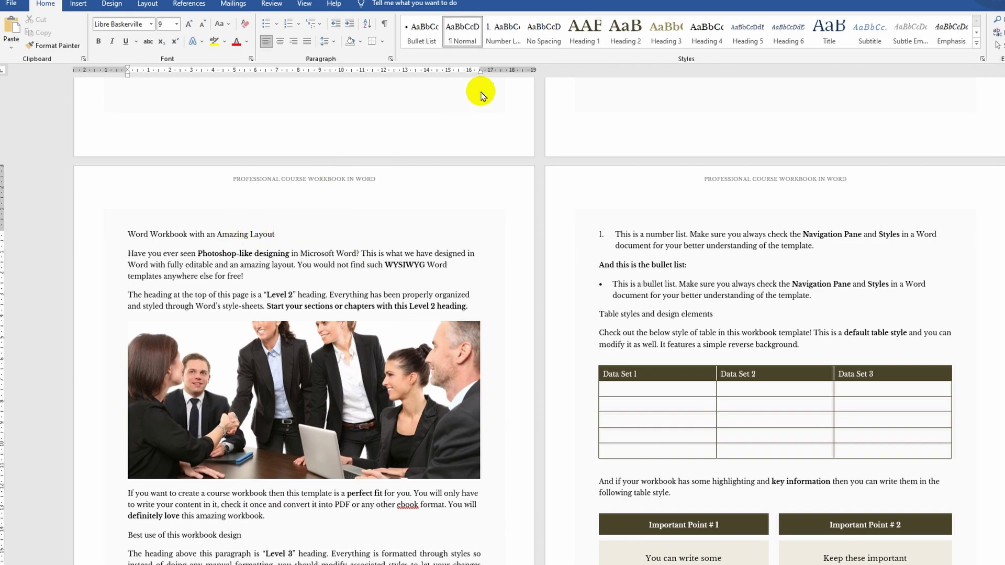
pyautogui.click(626, 30)
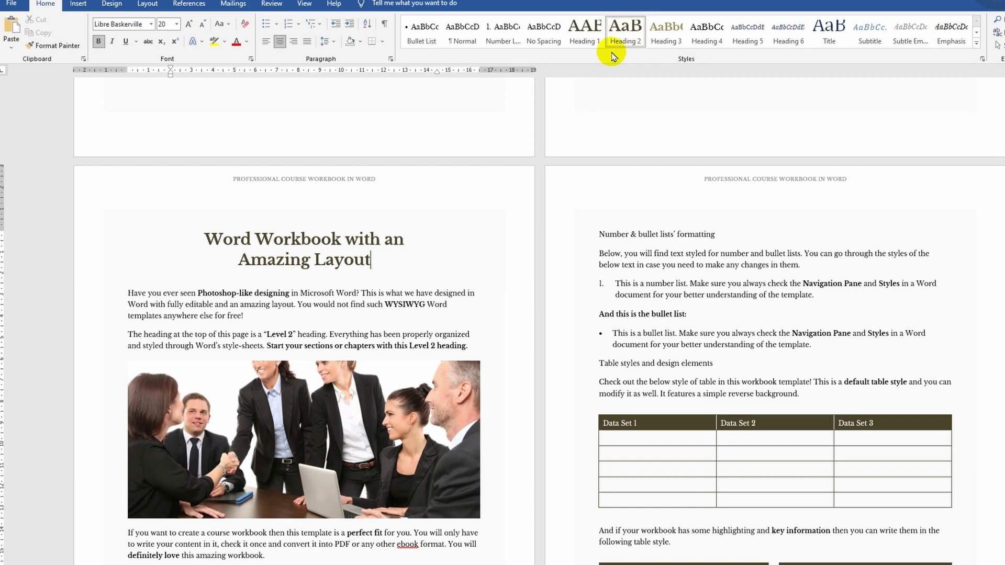
pyautogui.scroll(-3, 266, 427)
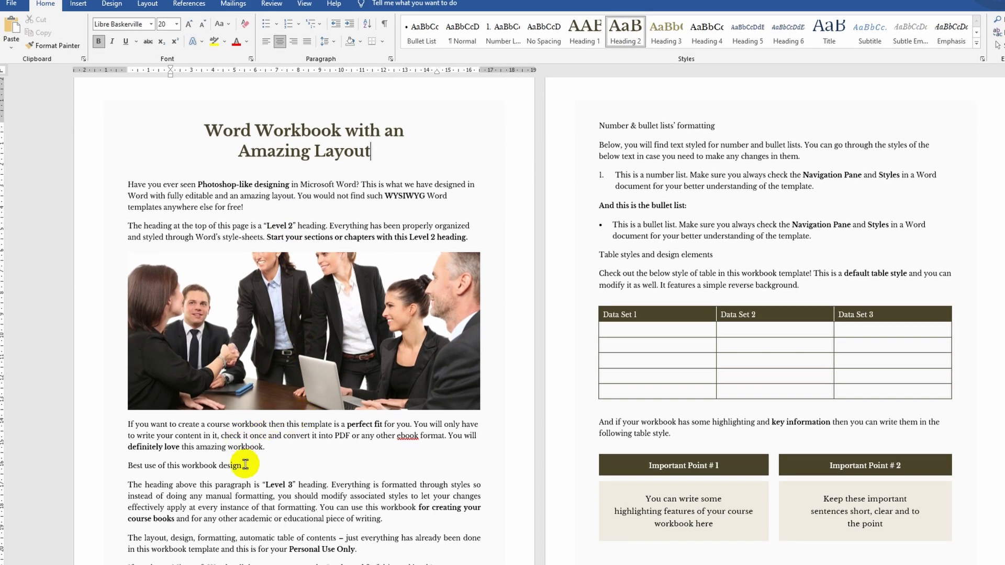
pyautogui.click(240, 465)
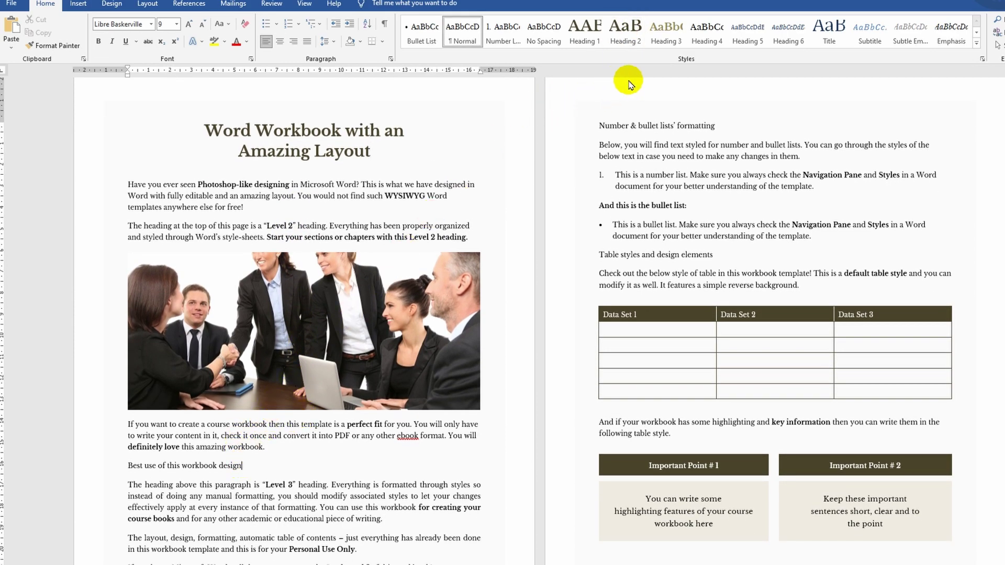
pyautogui.click(663, 32)
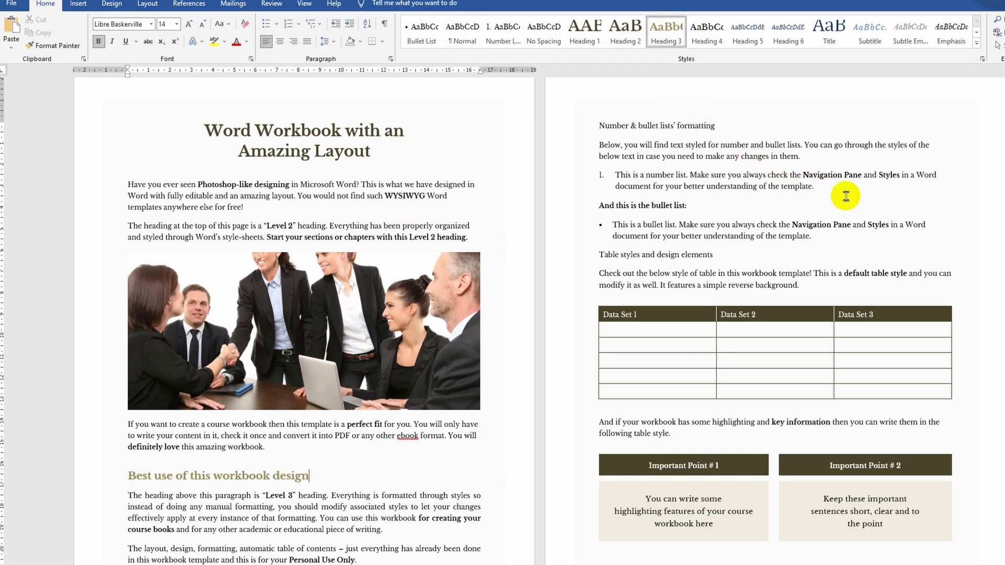
pyautogui.scroll(-3, 742, 211)
pyautogui.scroll(5, 742, 211)
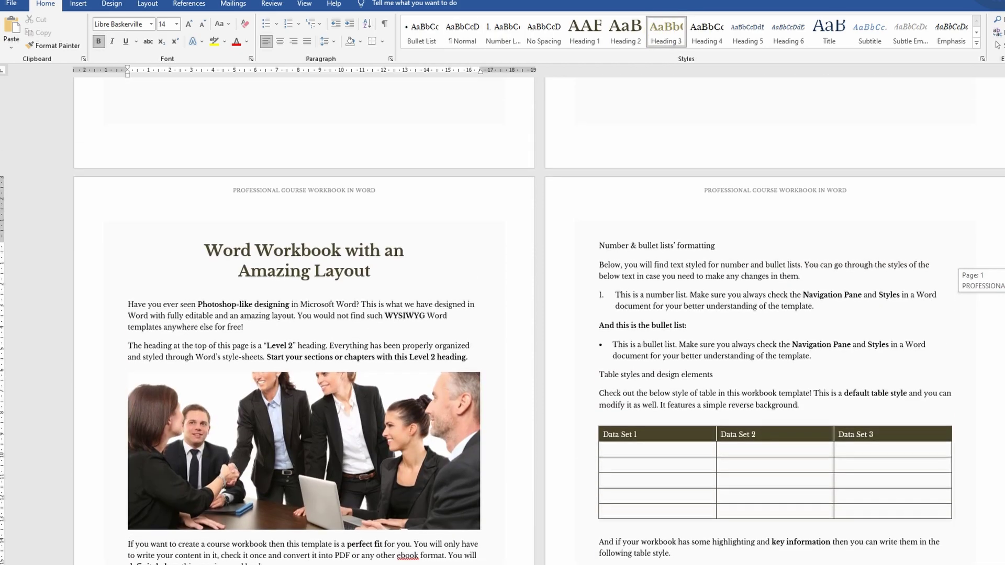
pyautogui.click(717, 214)
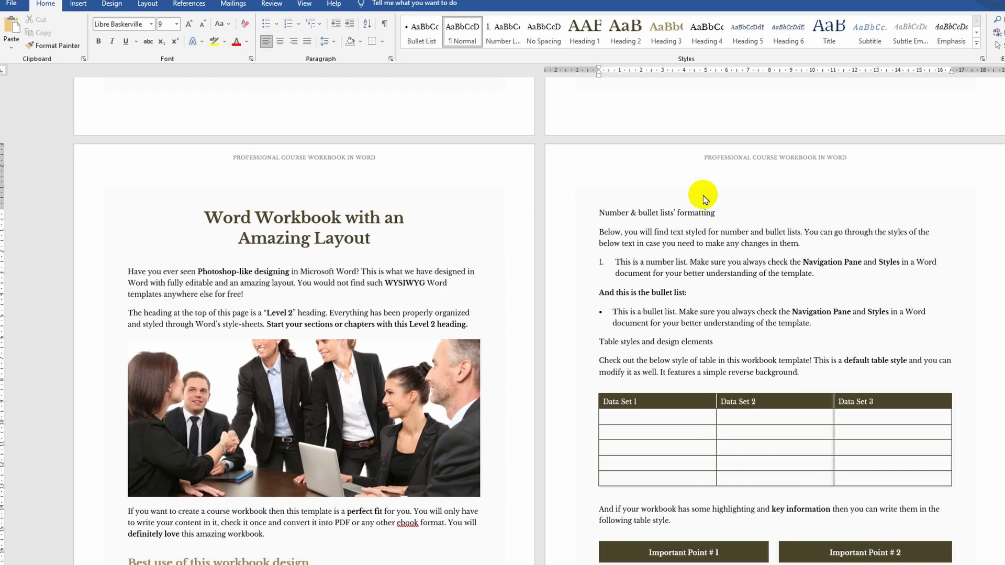
pyautogui.click(664, 35)
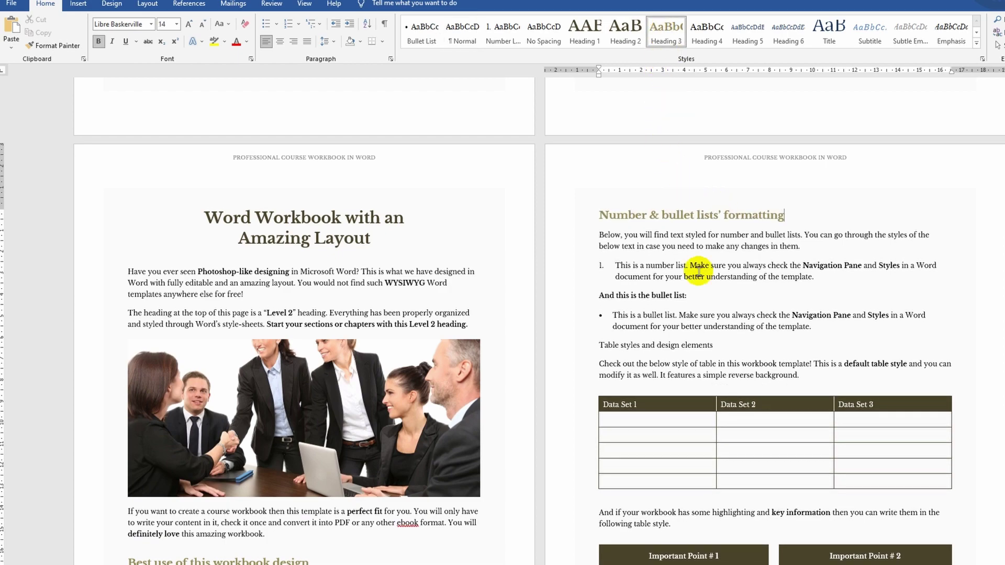
pyautogui.click(713, 347)
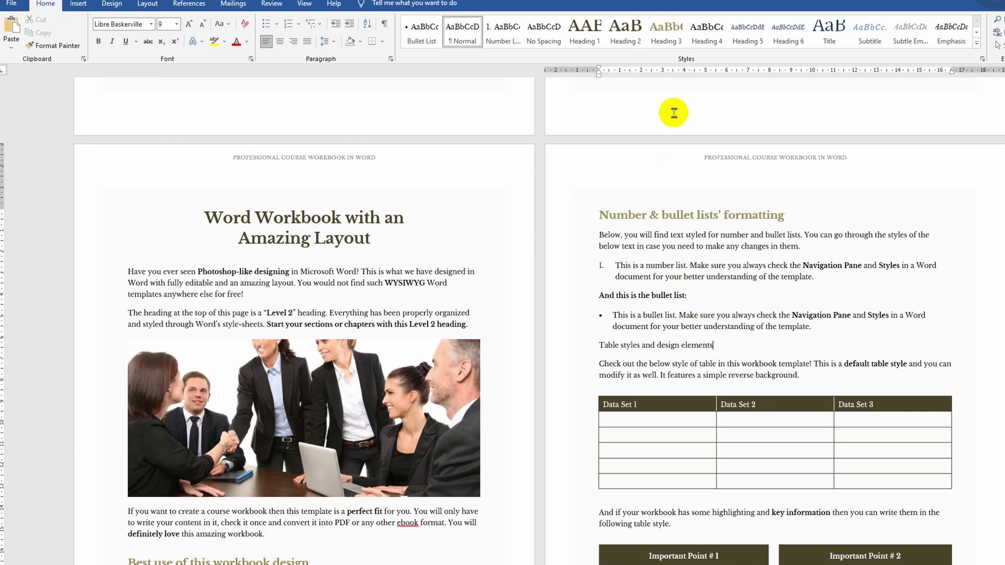
pyautogui.click(661, 30)
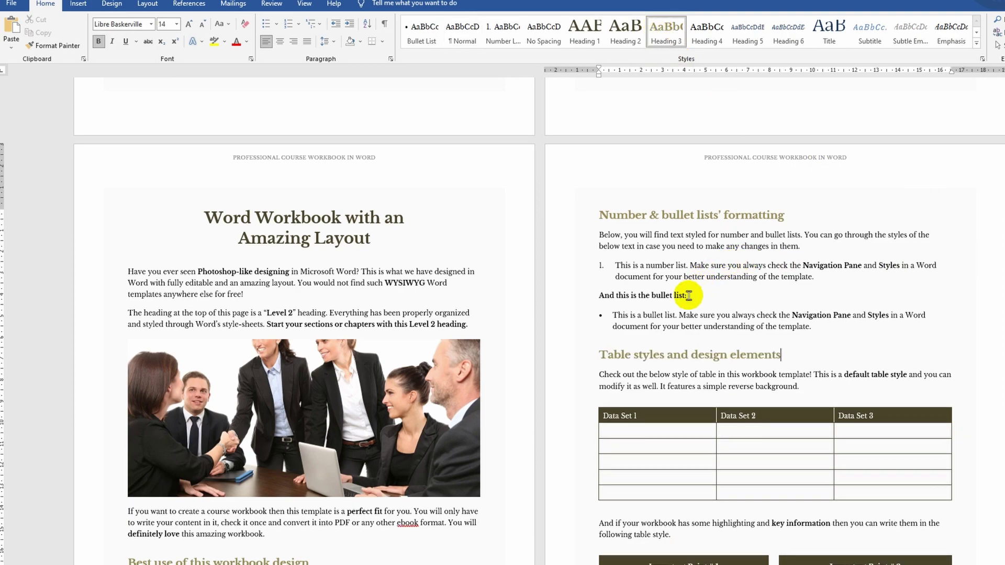
# Step: Make 'Hint for saving design elements', 'Front cover and TOC', 'Grid style design…', 'Find this workbook template useful?' Heading 3
pyautogui.scroll(-10, 503, 314)
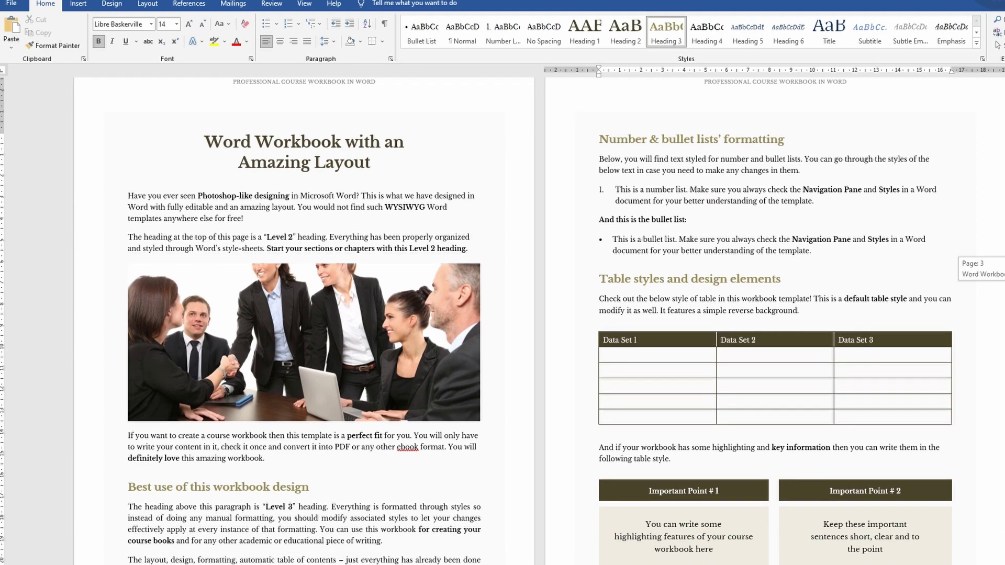
pyautogui.scroll(-2, 623, 398)
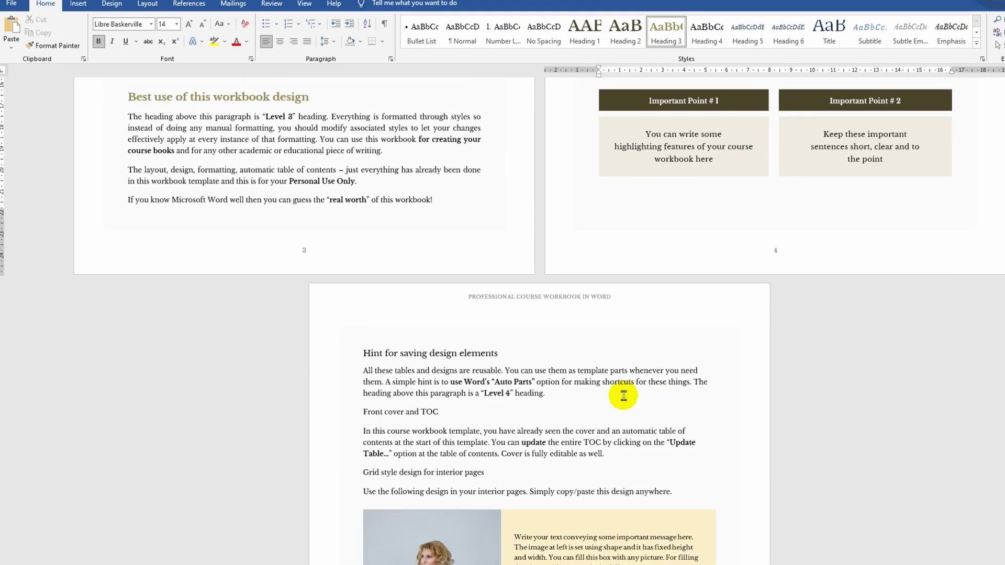
pyautogui.click(500, 354)
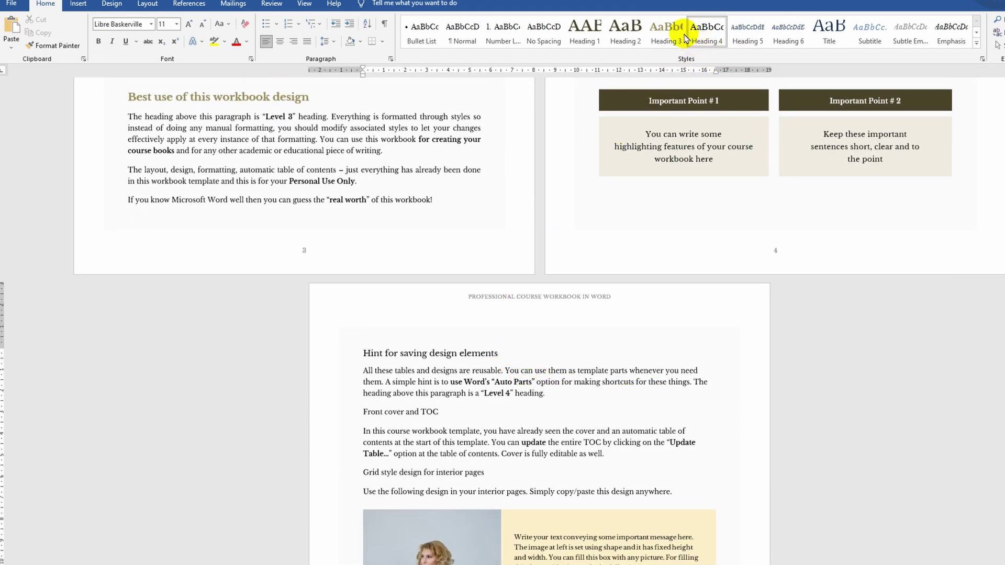
pyautogui.click(666, 31)
pyautogui.click(439, 418)
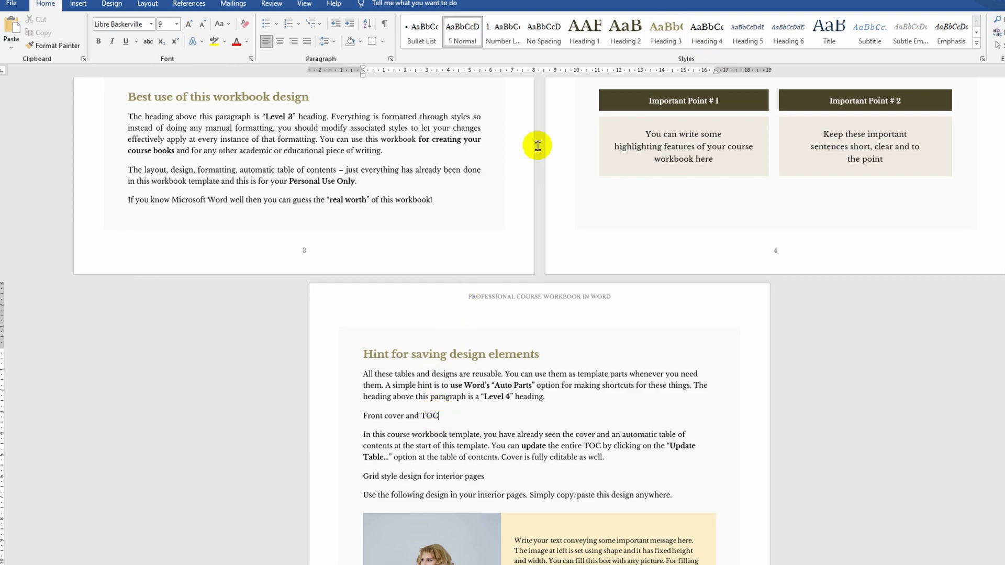
pyautogui.click(666, 31)
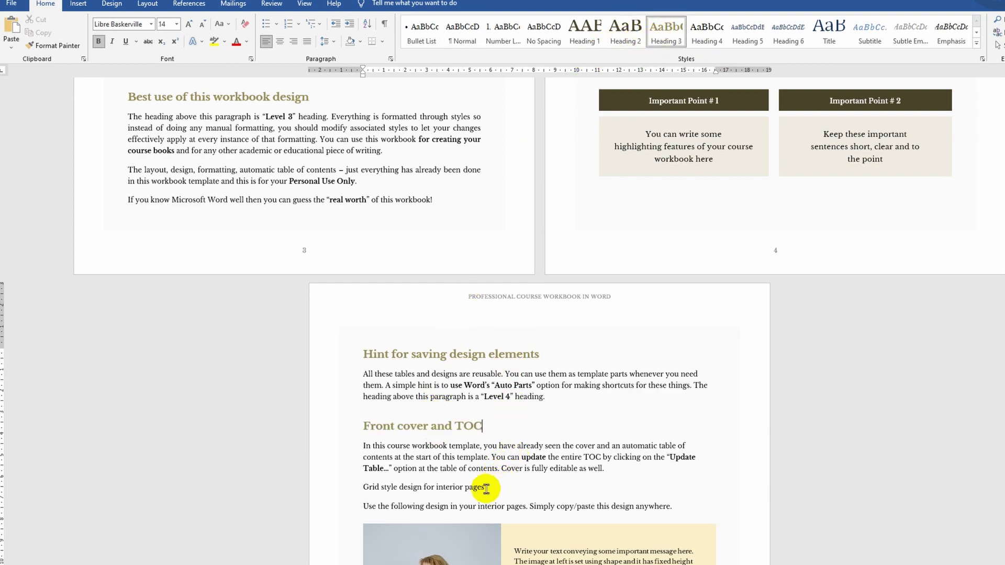
pyautogui.click(485, 487)
pyautogui.click(666, 32)
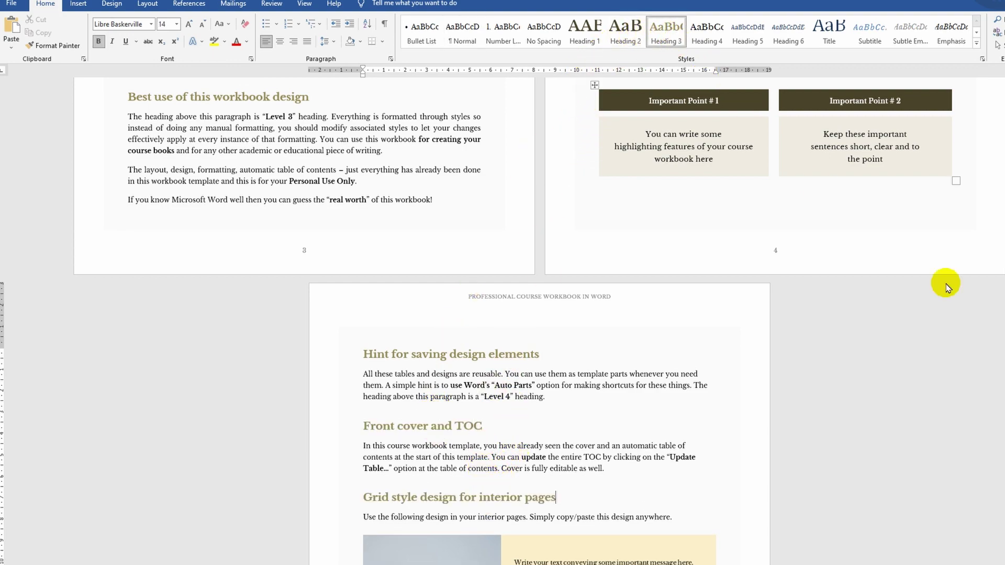
pyautogui.scroll(-5, 621, 447)
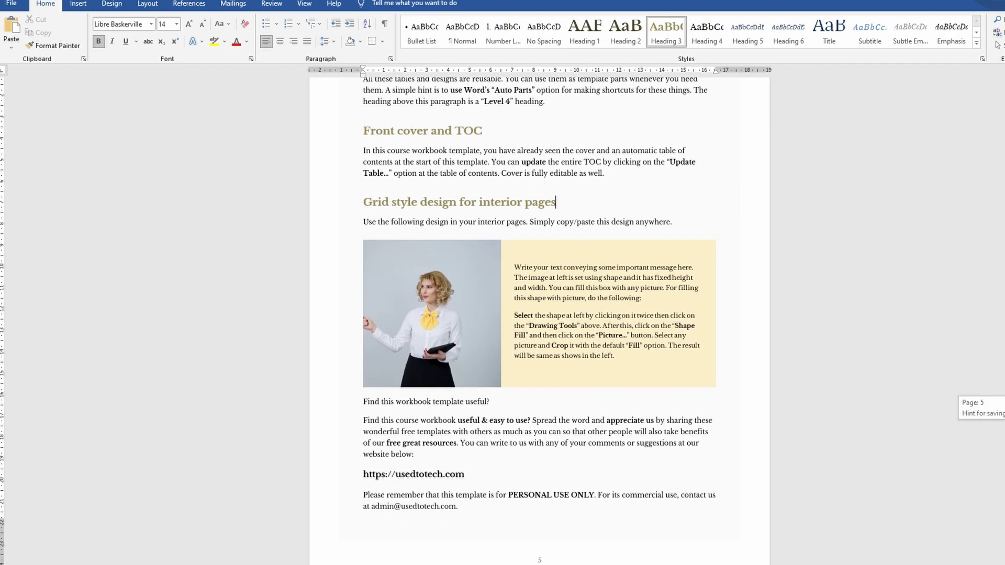
pyautogui.click(487, 402)
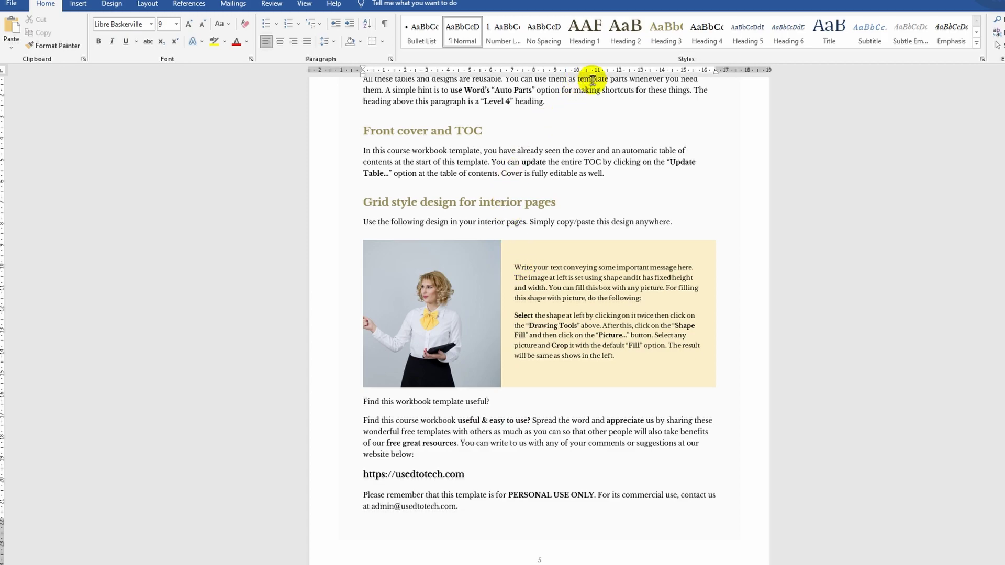
pyautogui.click(665, 33)
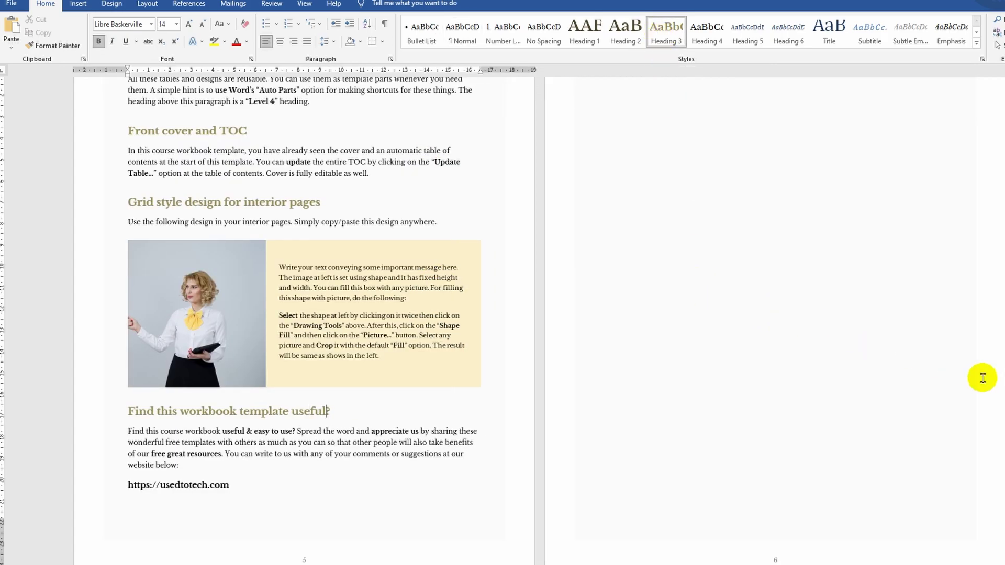
pyautogui.moveTo(1001, 506); pyautogui.dragTo(1001, 440)
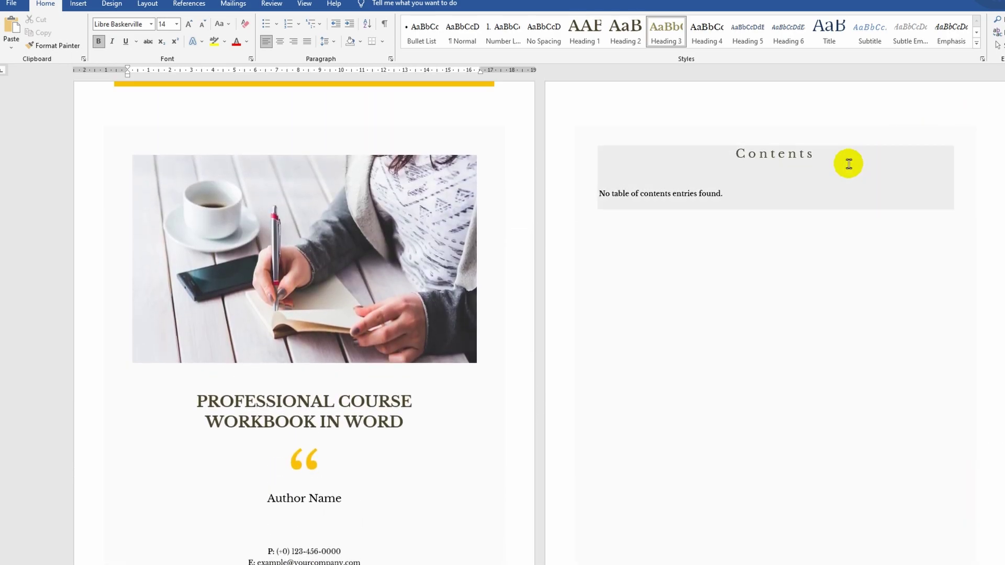
# Step: Update the page-2 Contents table so it lists the newly styled headings
pyautogui.click(767, 184)
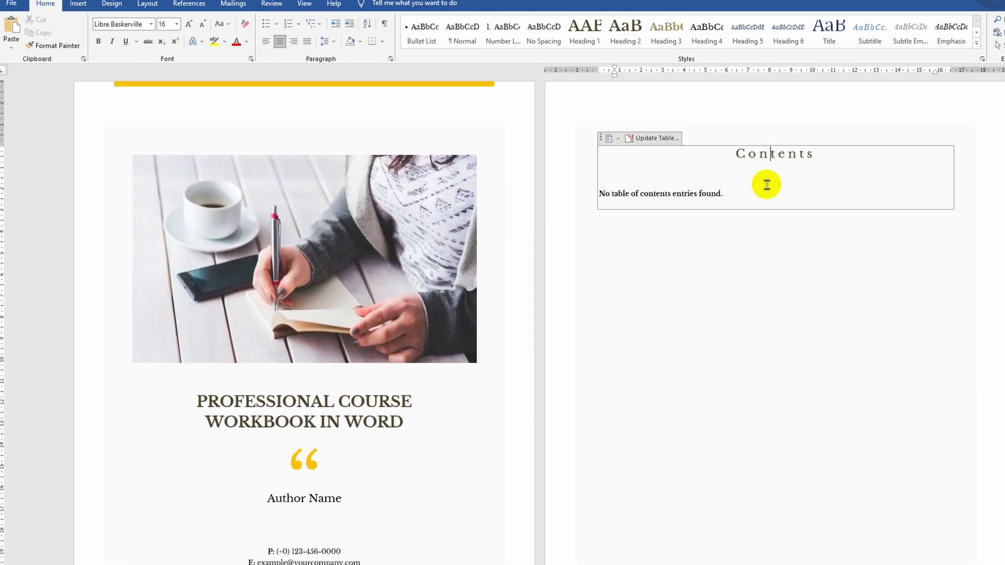
pyautogui.click(672, 138)
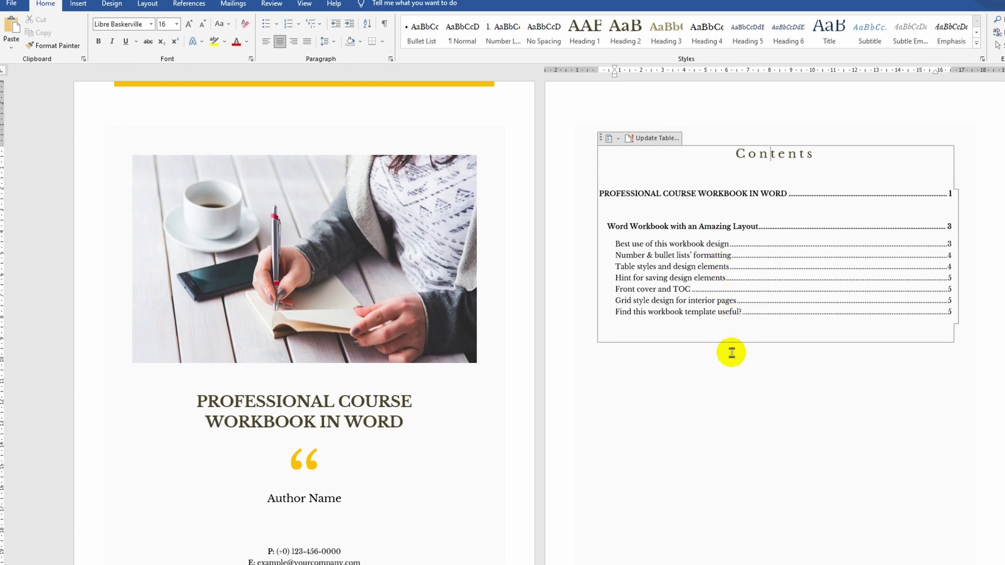
pyautogui.click(950, 194)
pyautogui.keyDown('ctrl'); pyautogui.scroll(2, 949, 194); pyautogui.keyUp('ctrl')
# Step: Delete the dotted leader and page number '1' after the top Contents entry
pyautogui.click(767, 287)
pyautogui.press('BackSpace')
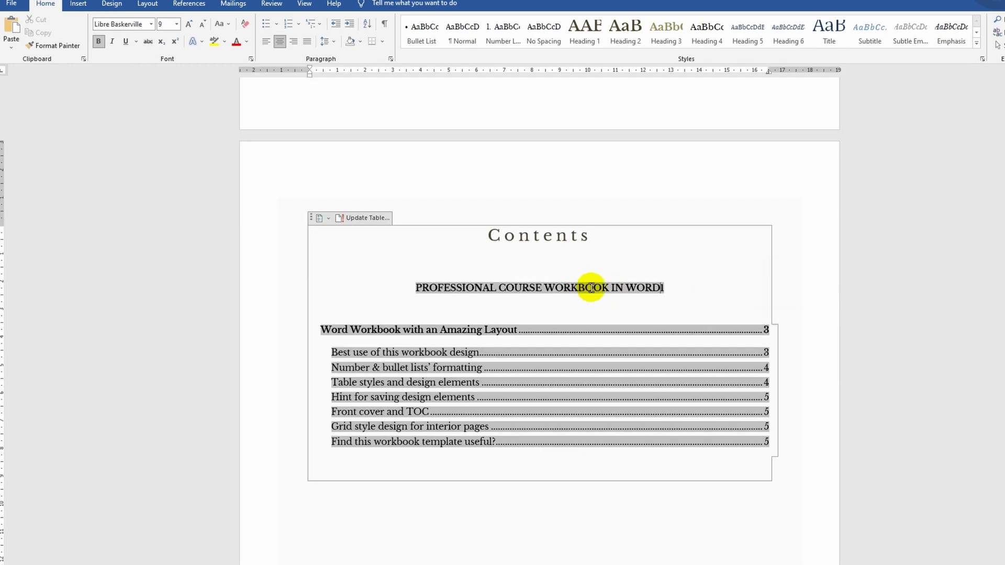
pyautogui.moveTo(668, 289); pyautogui.dragTo(661, 289)
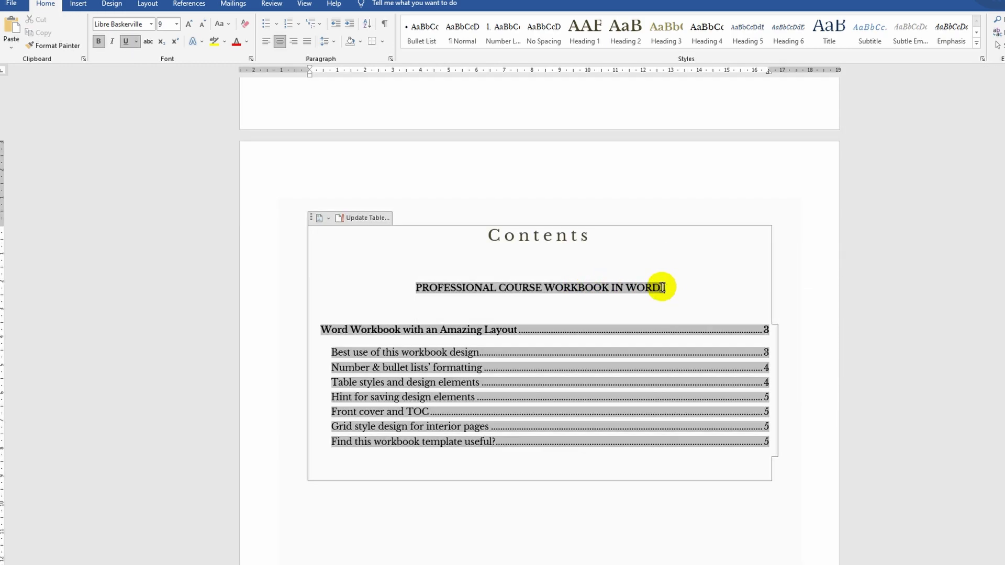
pyautogui.press('Delete')
pyautogui.click(594, 505)
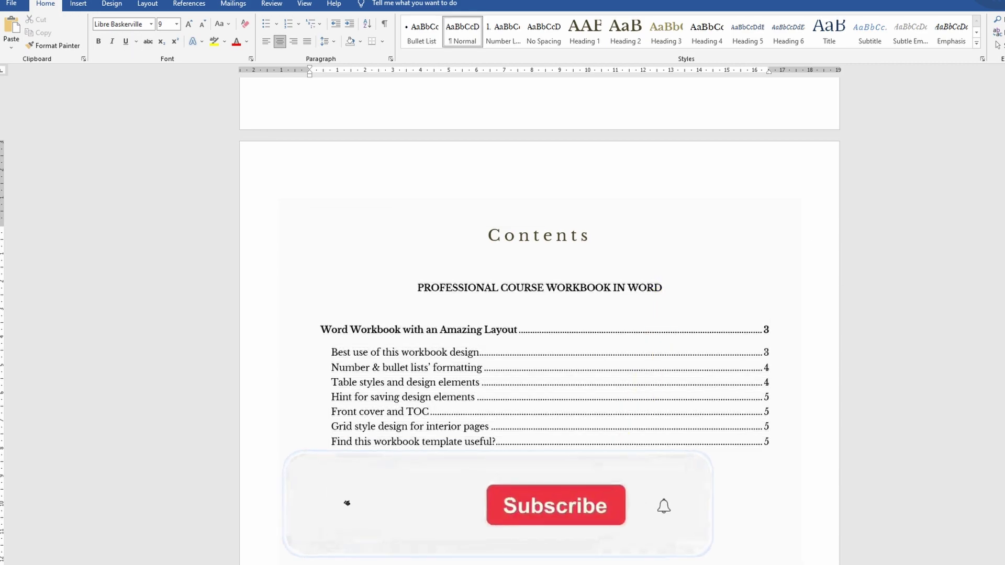